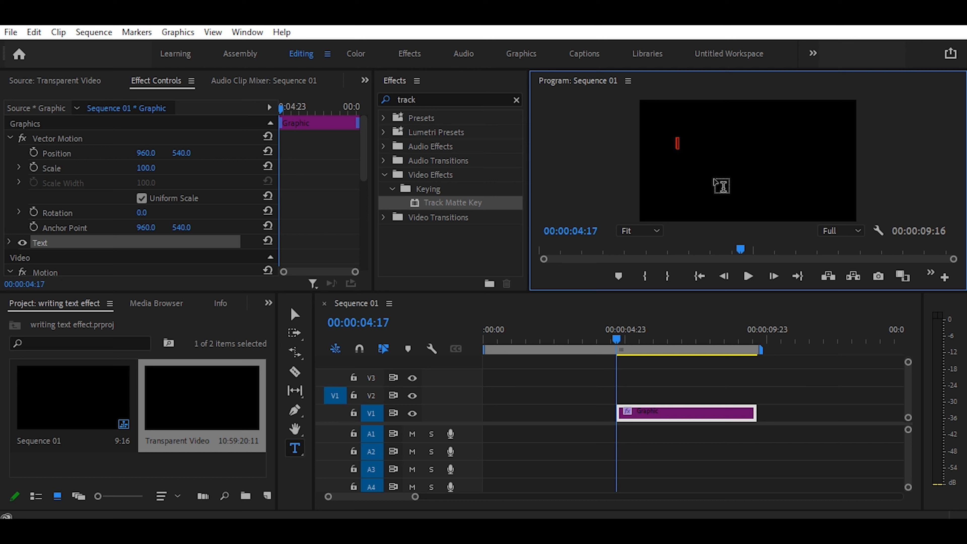
Step: Enter the first name as the title text in the graphic clip and set its font size to 300
text(Naresh)
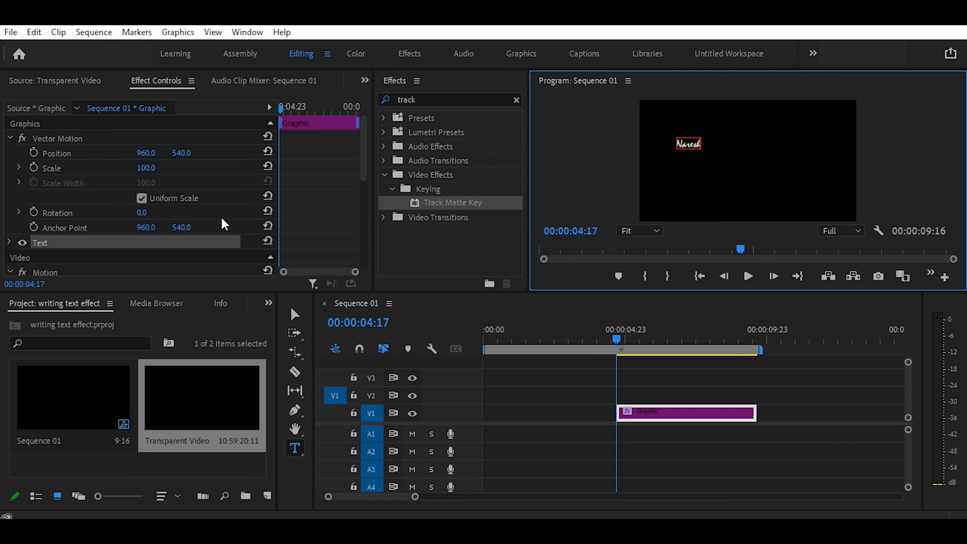
click(9, 242)
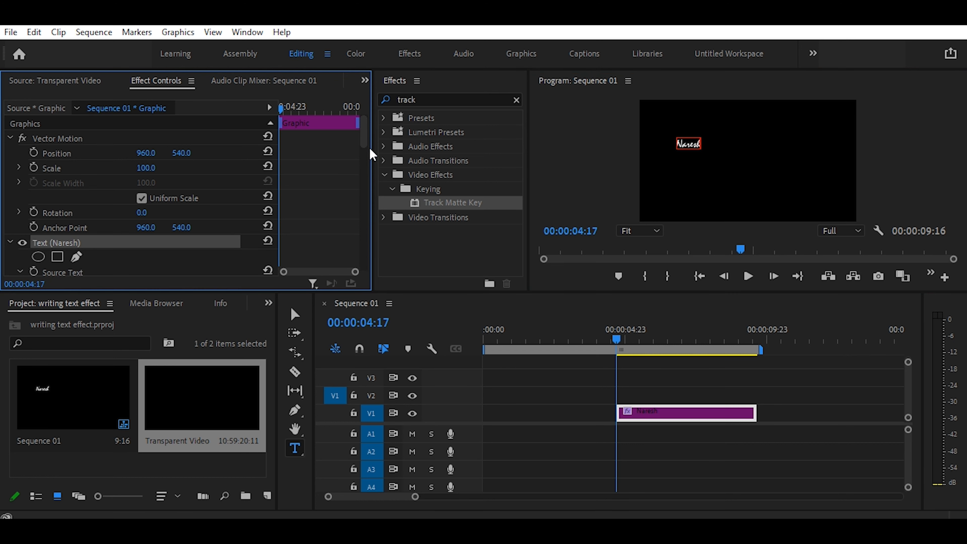
drag(364, 138, 359, 170)
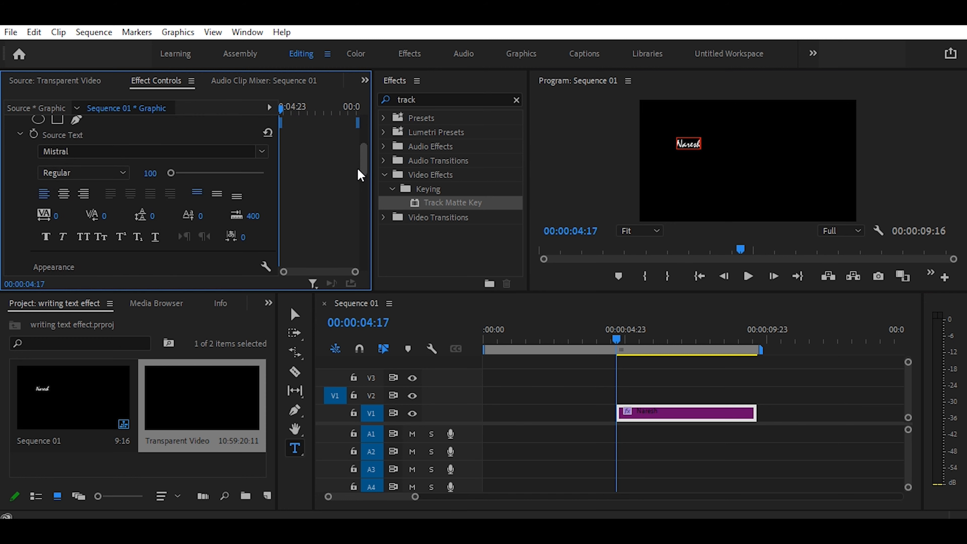
drag(170, 176, 183, 177)
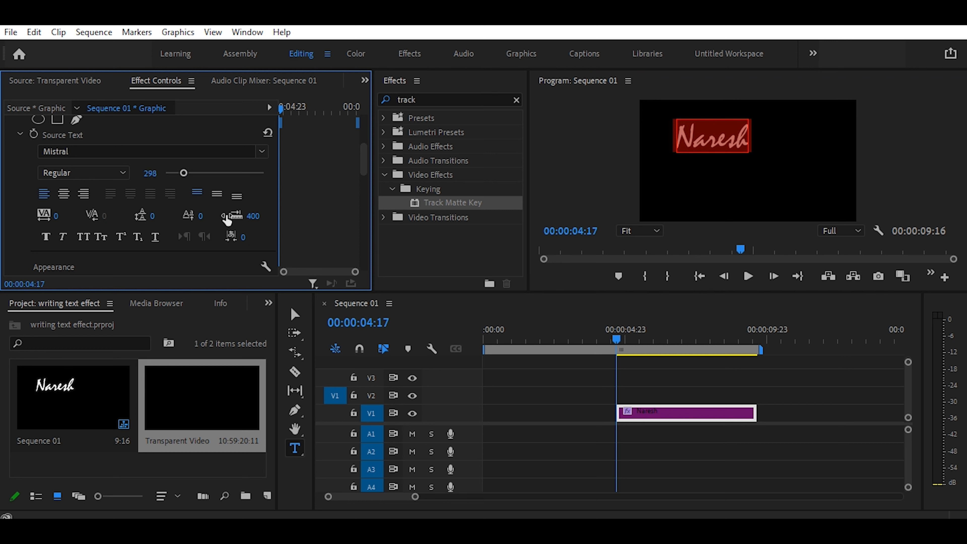
click(151, 175)
text(30)
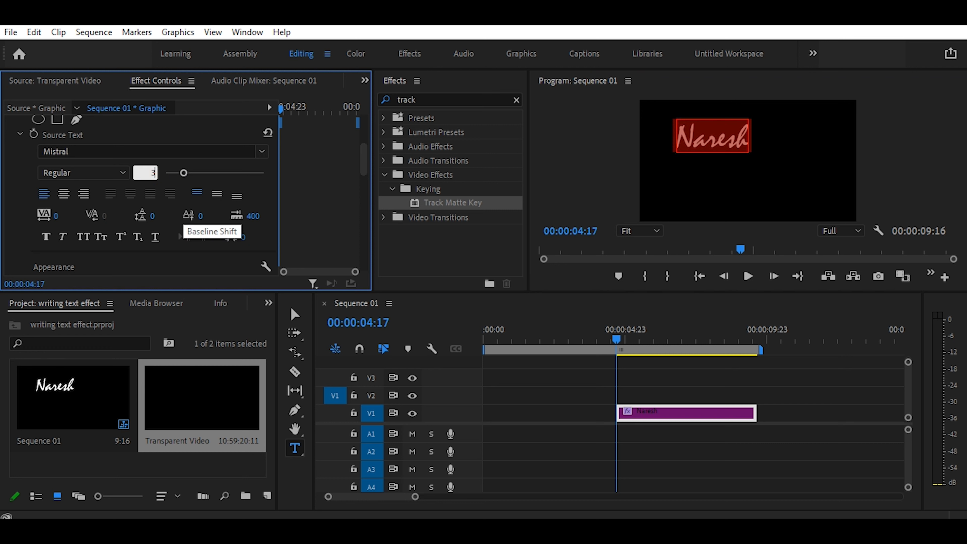
text(0)
key(Return)
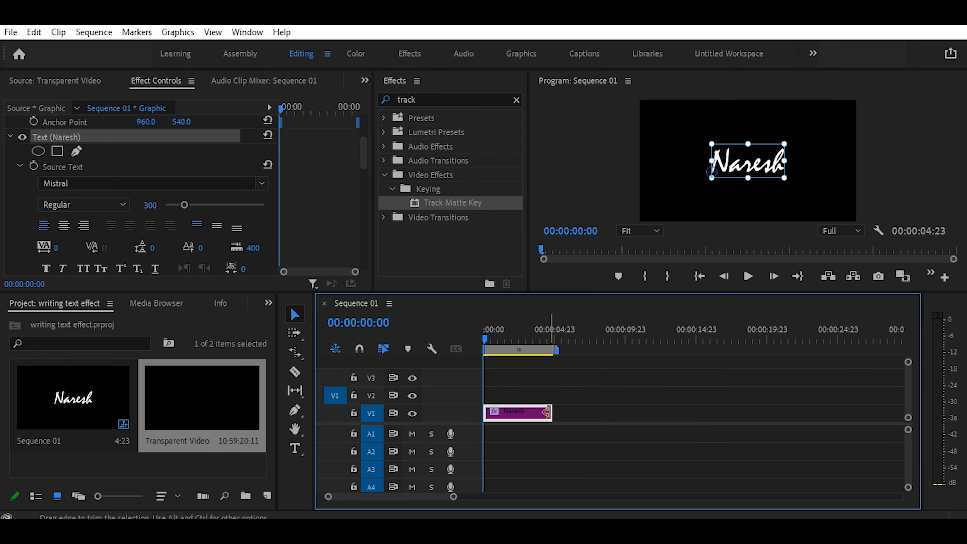
Step: Extend the text clip on V1 to 20:21 and place a new 1920 × 1080 transparent video of the same length above it on V2
drag(547, 412, 777, 408)
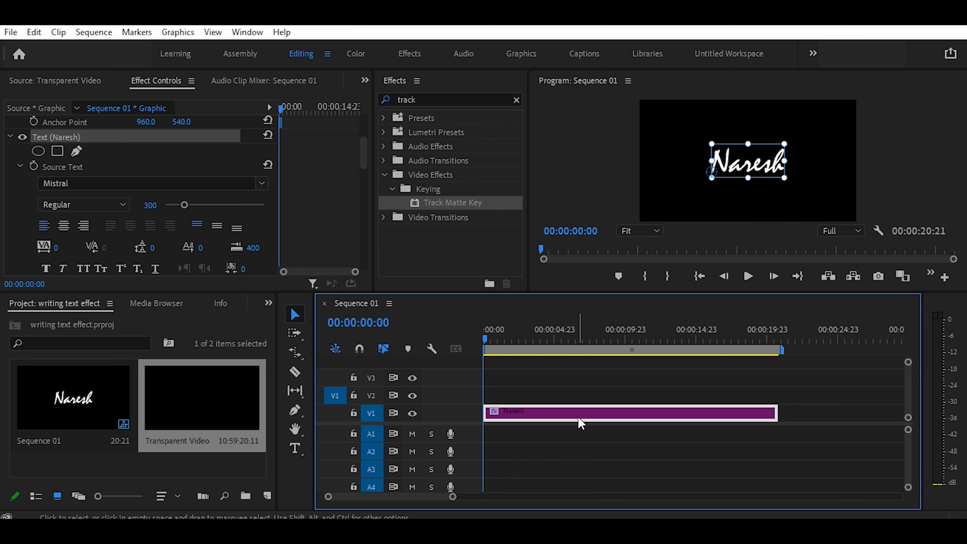
click(269, 496)
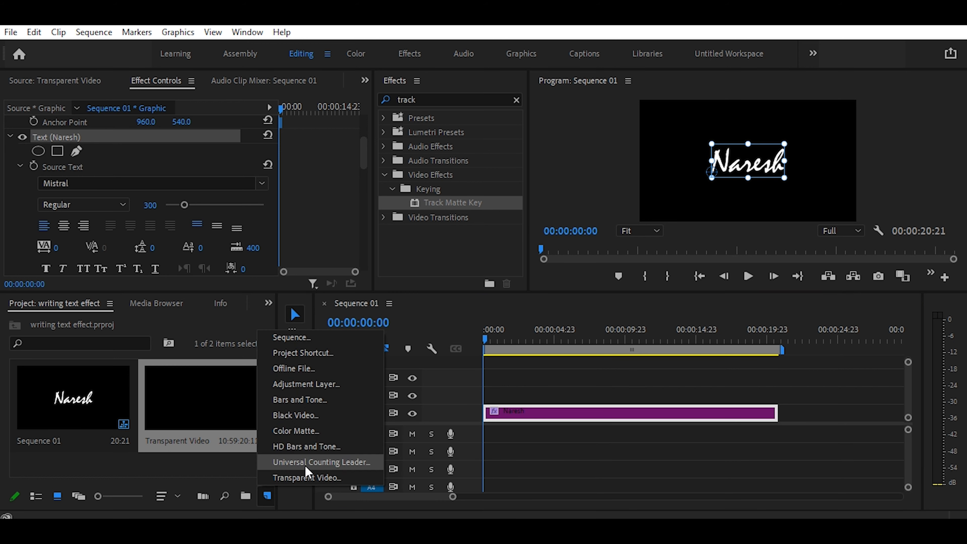
click(305, 478)
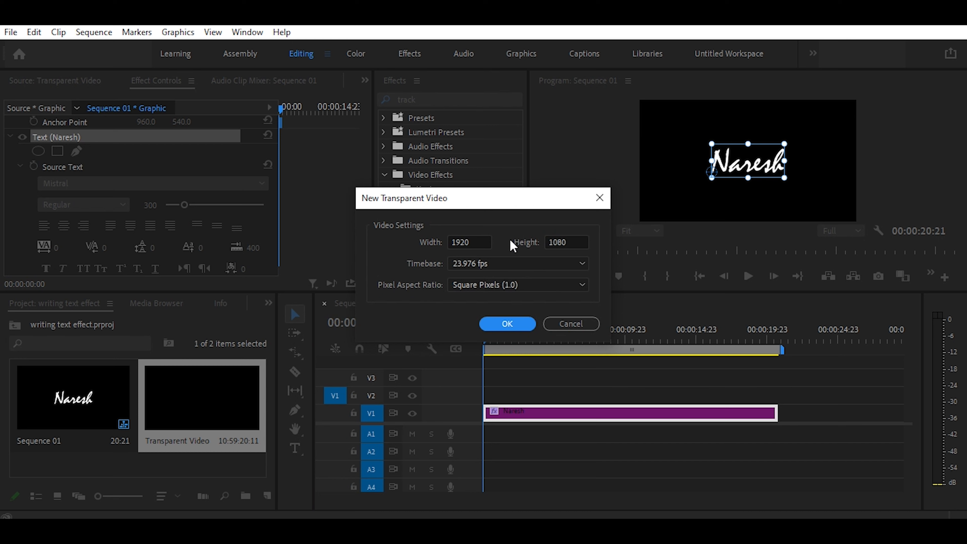
click(507, 323)
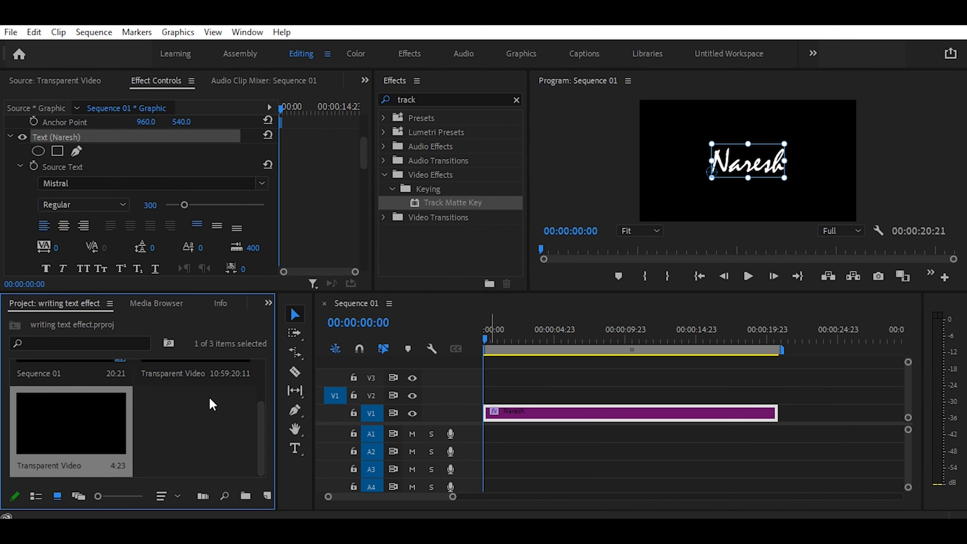
drag(96, 424, 485, 399)
drag(567, 397, 777, 406)
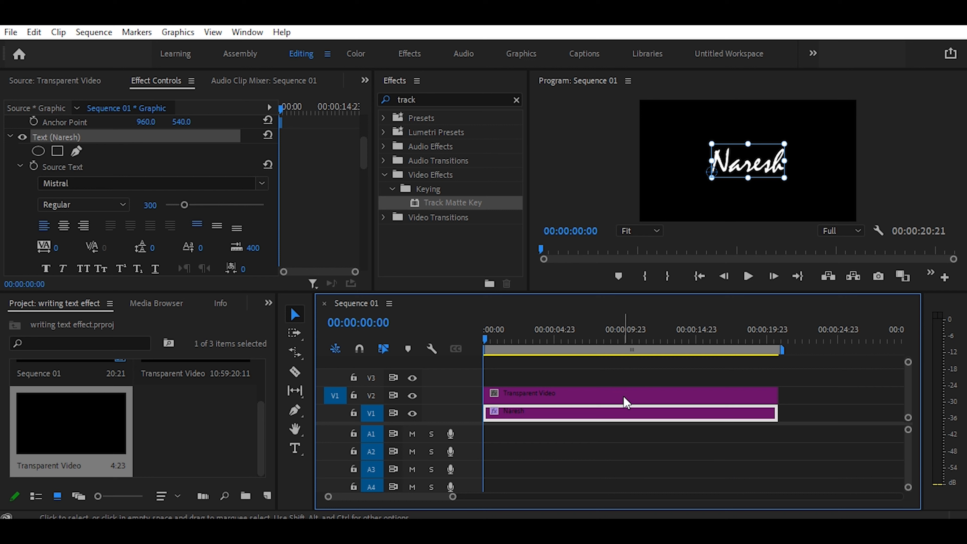
Step: Find the Write-on video effect and apply it to the transparent video clip on V2
click(604, 397)
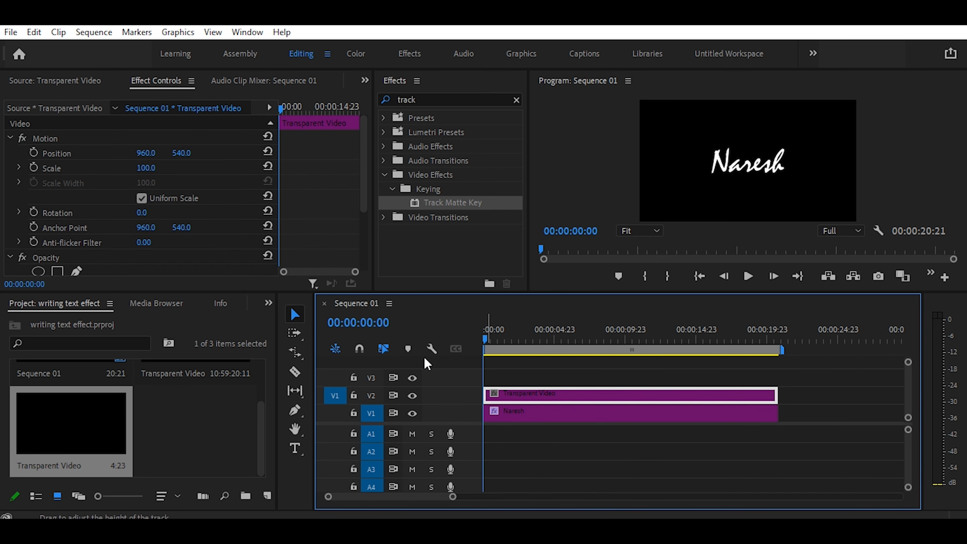
double_click(419, 99)
text(wr)
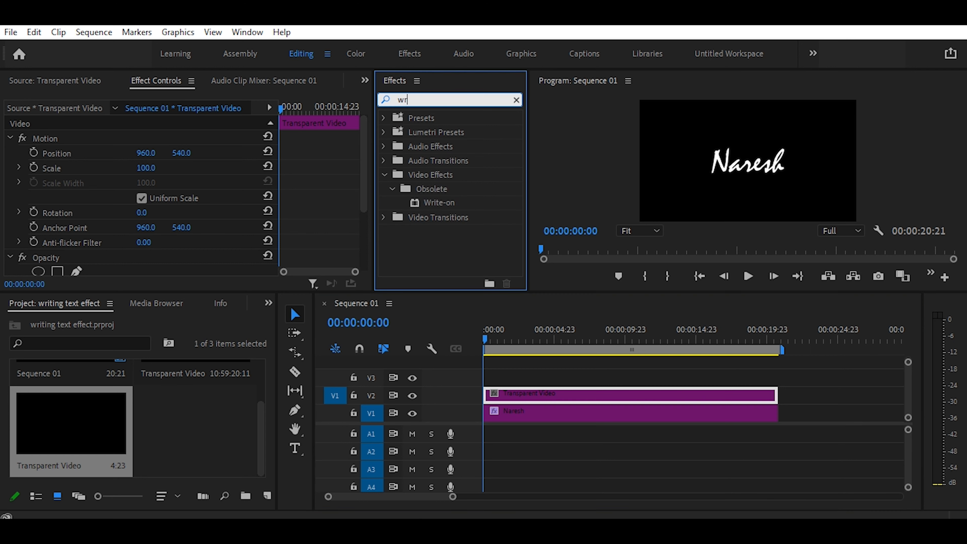
text(ite)
click(434, 204)
drag(434, 206, 559, 404)
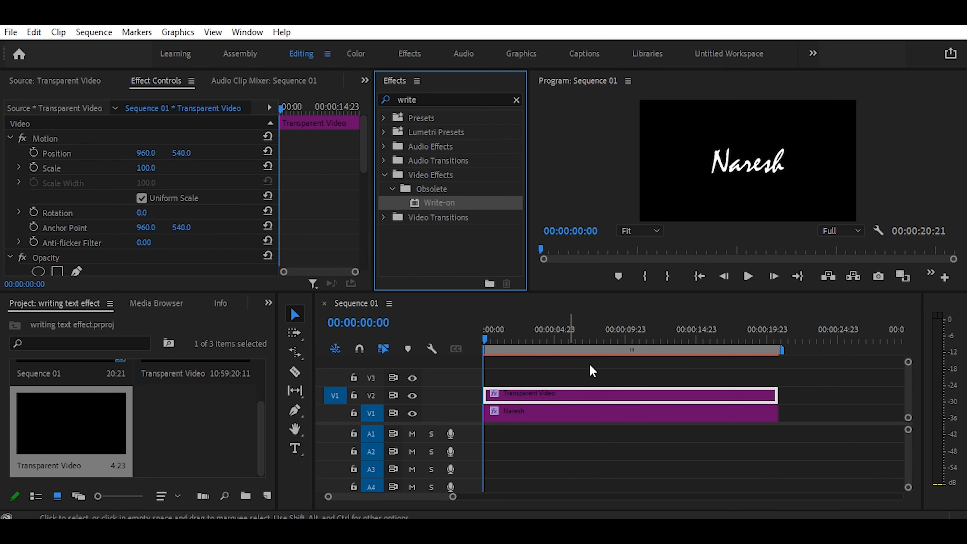
Step: Set the Write-on effect's Brush Size to 25 and Brush Hardness to 100% on the transparent video clip
click(566, 395)
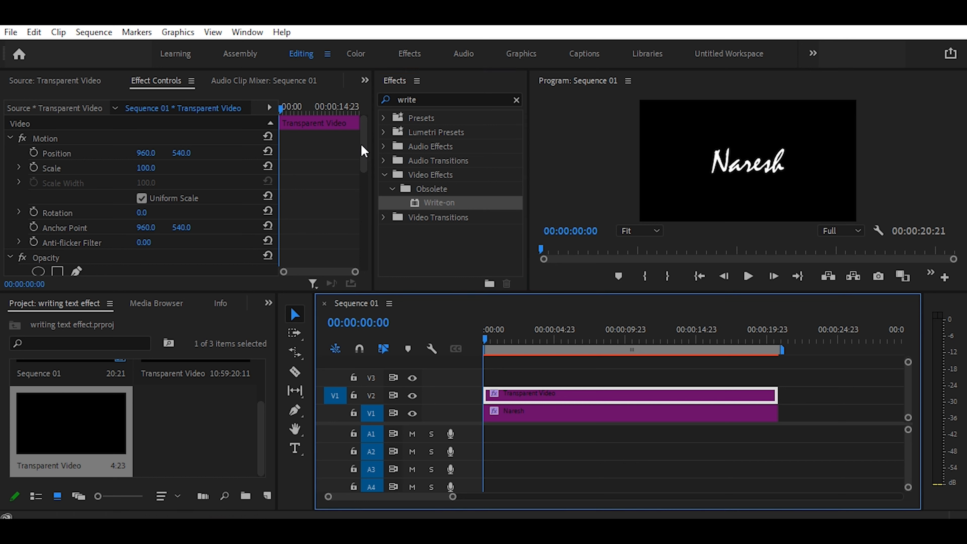
mouse_move(365, 151)
mouse_down()
mouse_move(361, 191)
mouse_move(362, 136)
mouse_up()
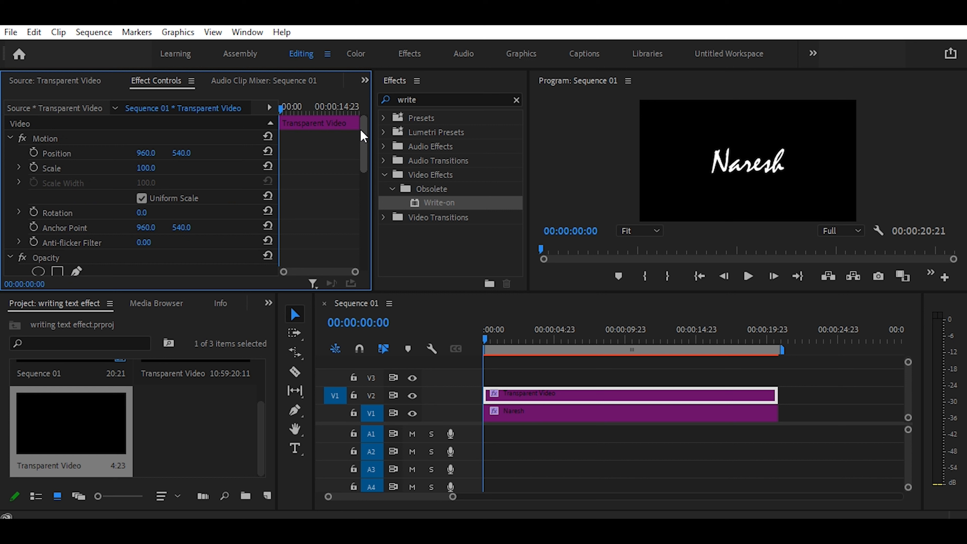
mouse_move(363, 135)
mouse_down()
mouse_move(387, 255)
mouse_move(388, 226)
mouse_up()
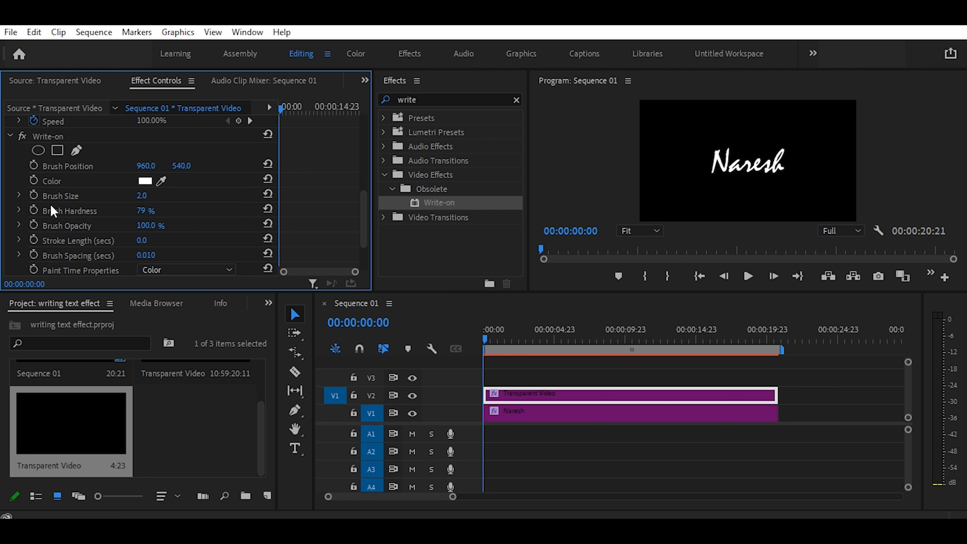
click(144, 196)
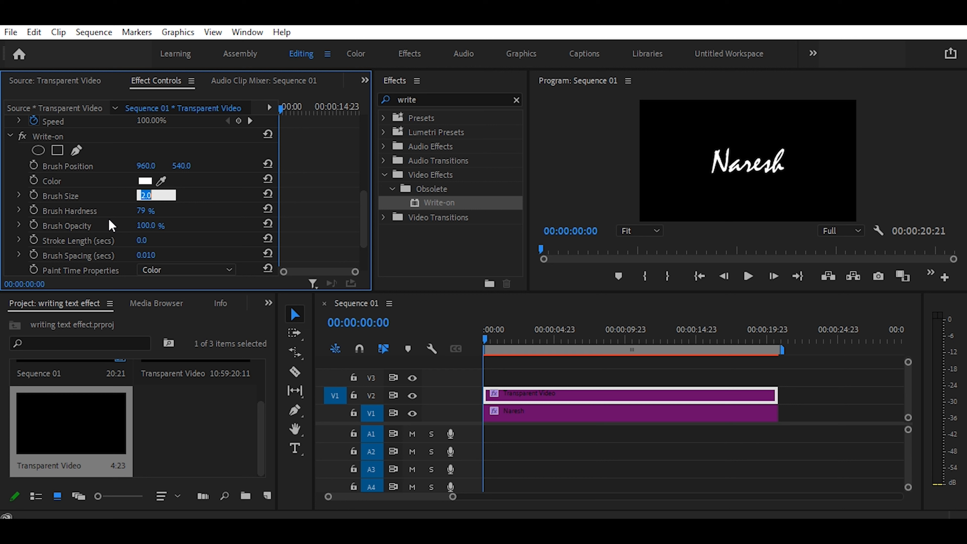
text(25)
click(146, 213)
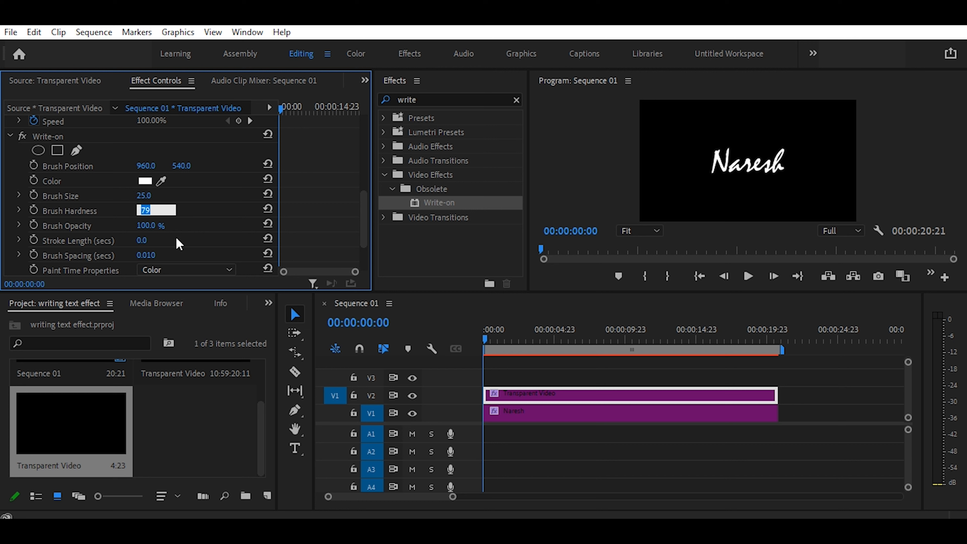
text(100)
key(Return)
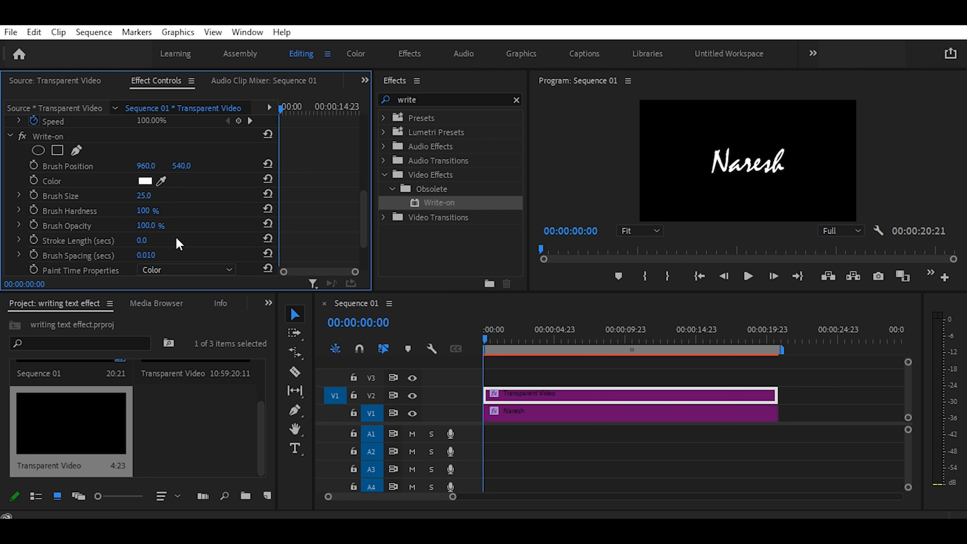
Step: Set the Write-on effect's Stroke Length to 5 seconds and Brush Spacing to 0.001 seconds
click(141, 240)
text(5)
click(150, 256)
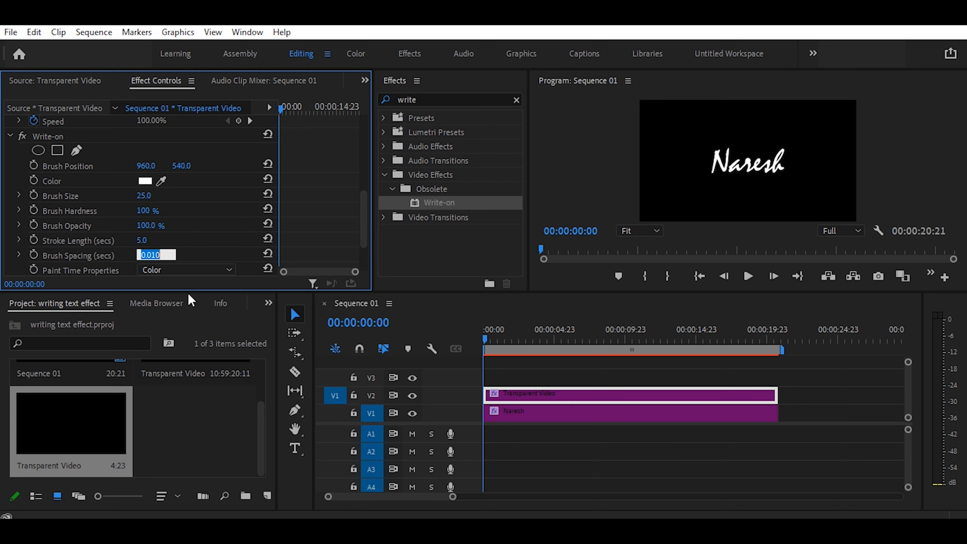
key(BackSpace)
text(.001)
key(Return)
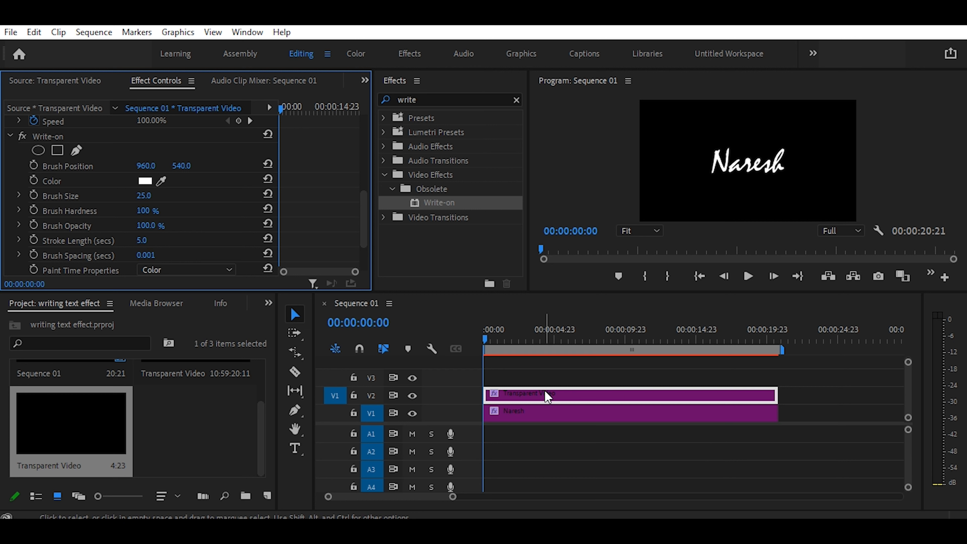
Step: Move the Write-on brush to the lower start of the first letter, about 646, 628, and enable Brush Position keyframing at 00:00:00:00
click(538, 391)
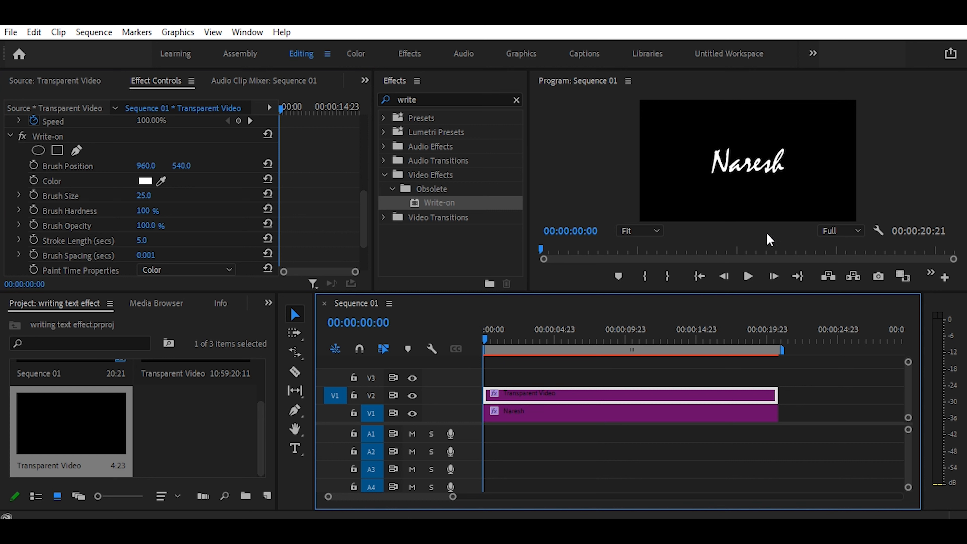
click(750, 168)
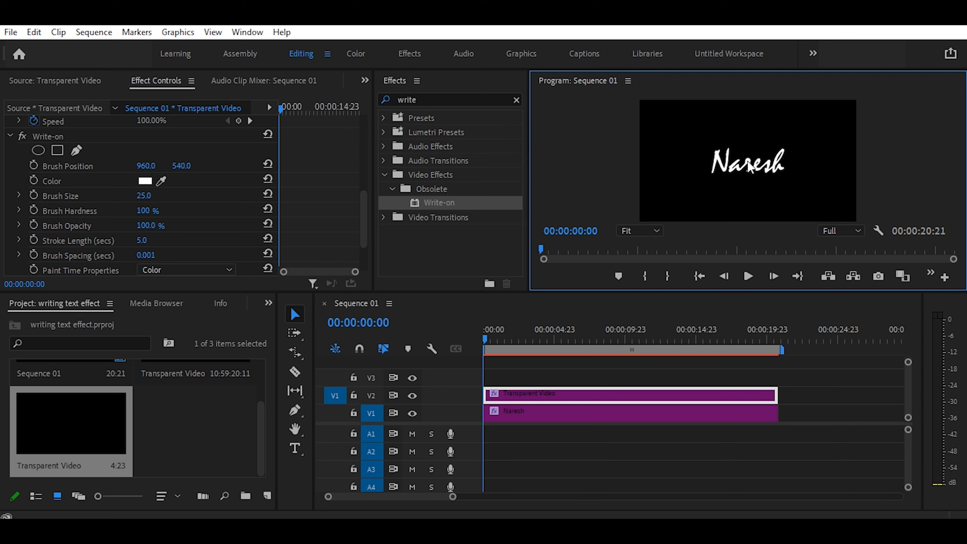
click(749, 167)
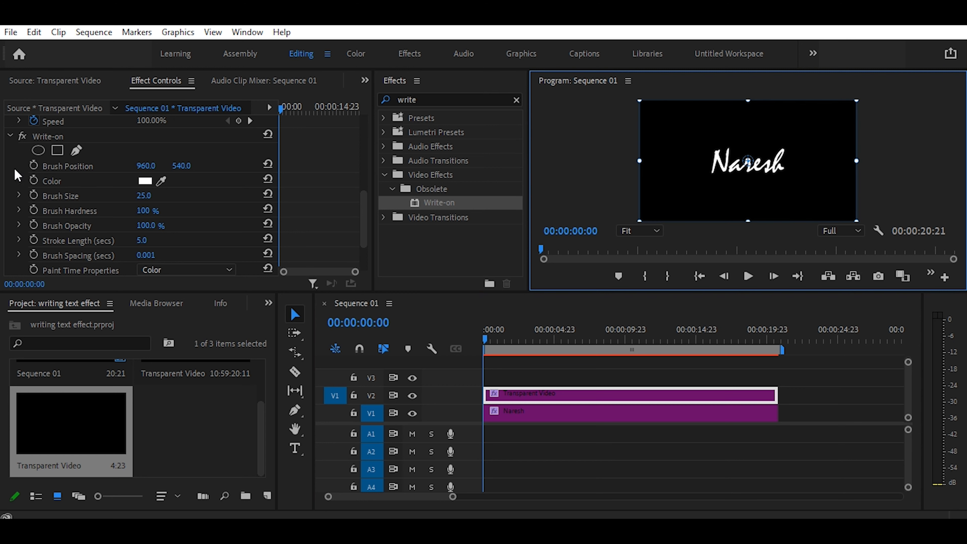
click(45, 134)
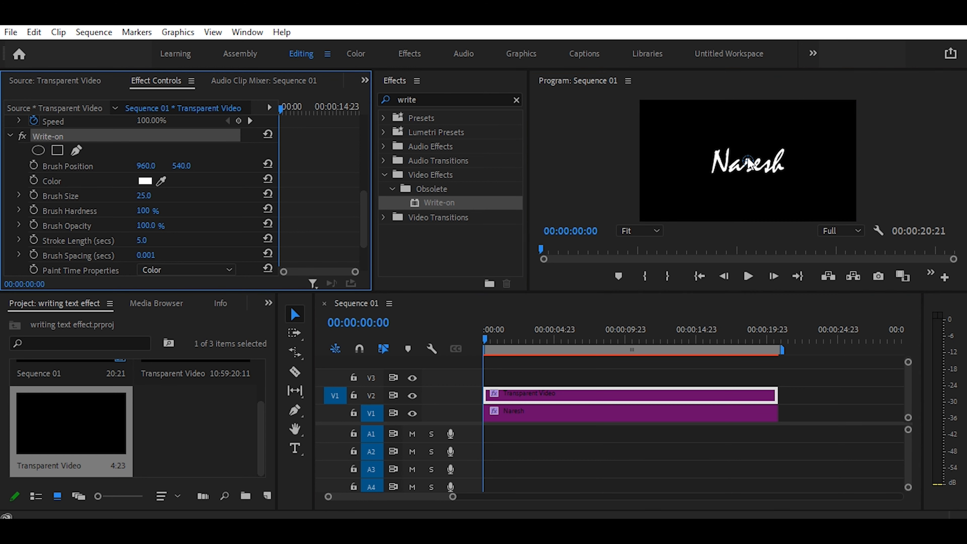
drag(748, 165, 712, 171)
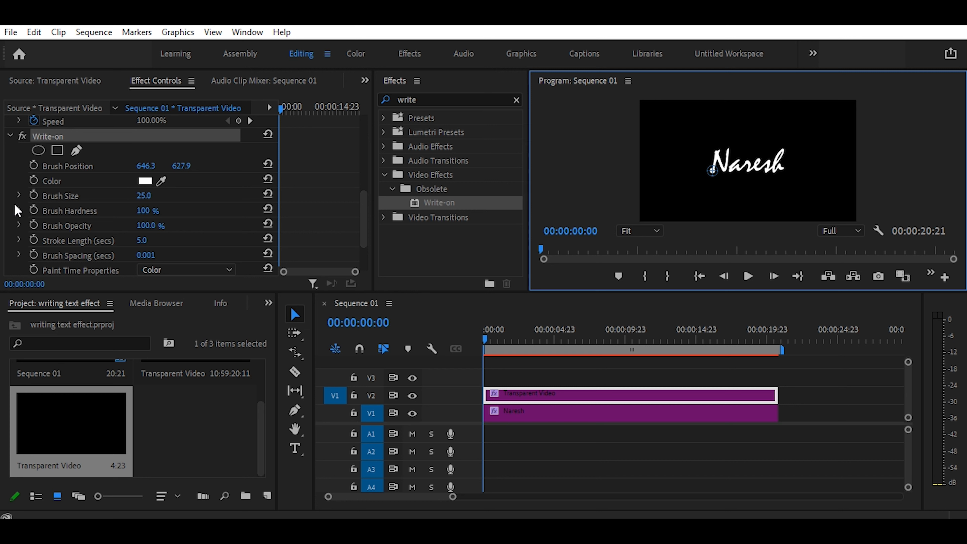
click(35, 168)
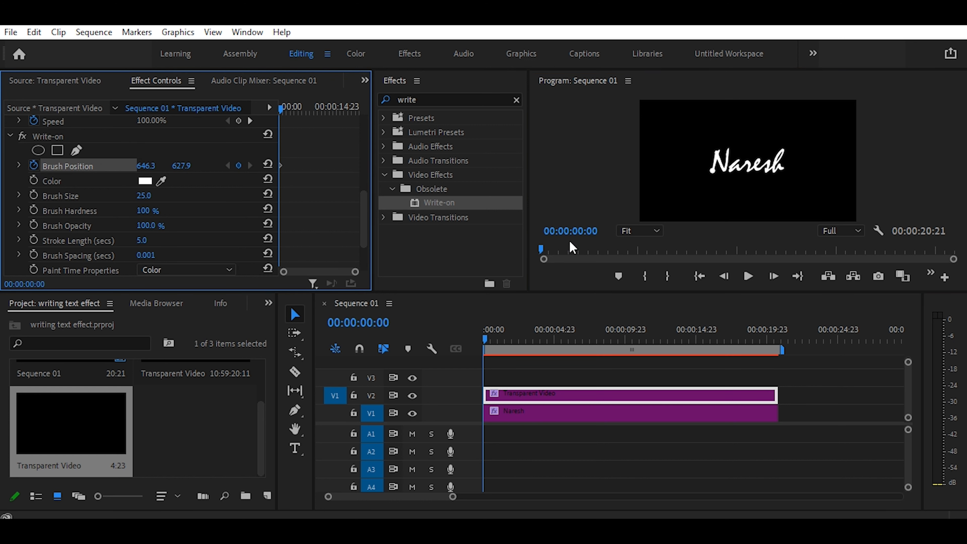
Step: Refine the Write-on brush's starting position to 640, 648, just below the first letter's lower tip, at 00:00:00:00
click(715, 171)
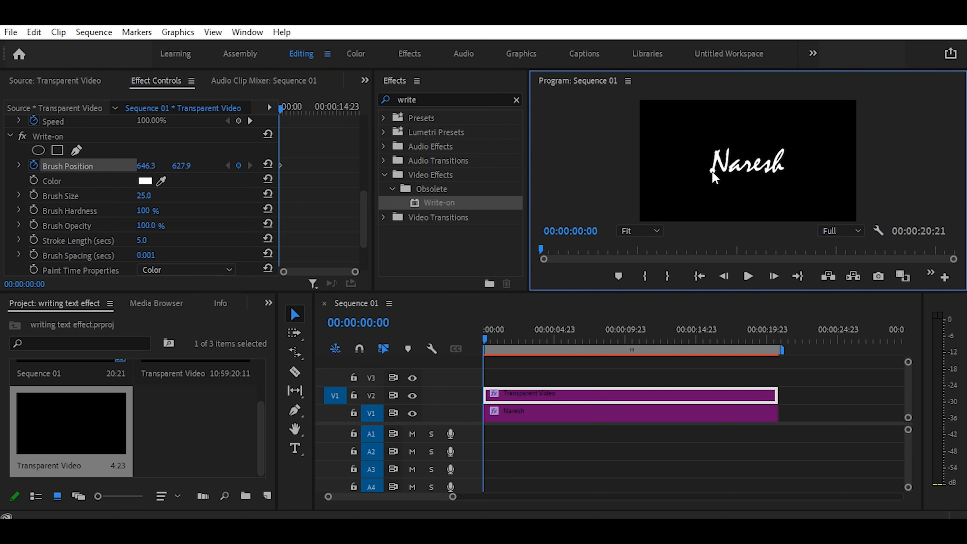
double_click(577, 403)
key(shift+5)
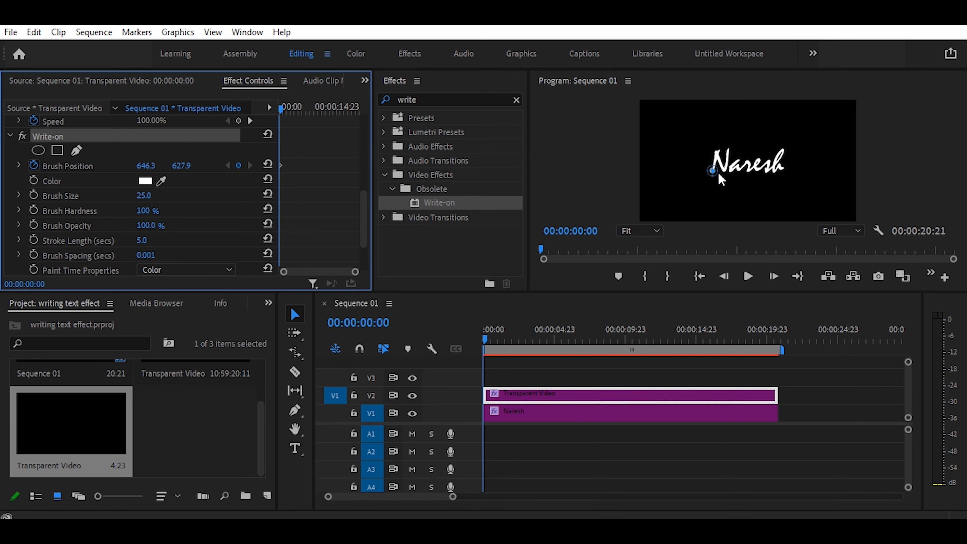
click(657, 229)
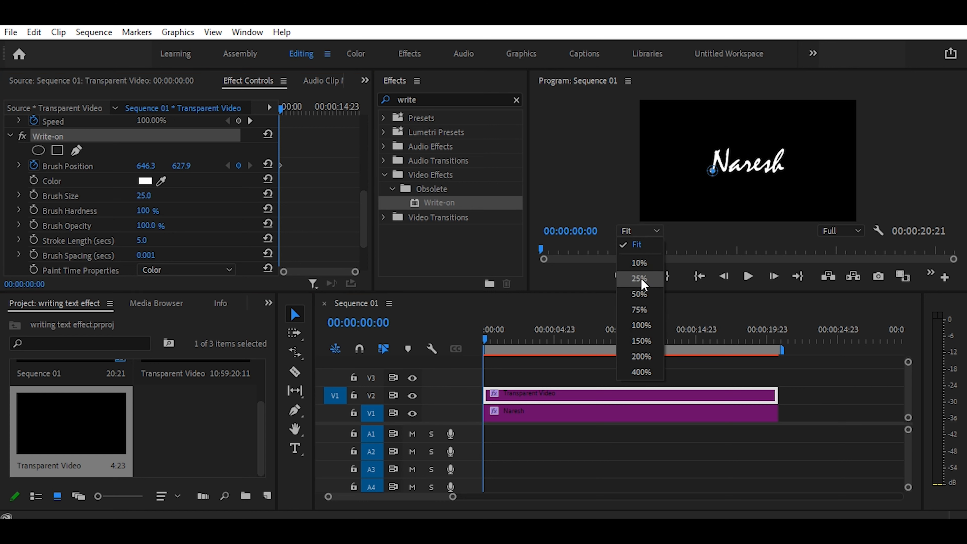
click(640, 297)
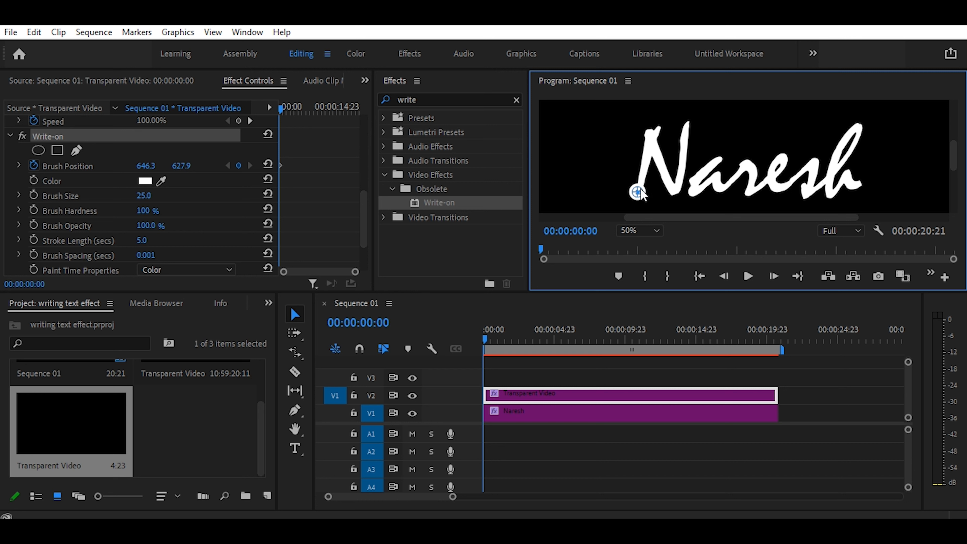
mouse_move(641, 192)
mouse_down()
mouse_move(635, 185)
mouse_move(637, 199)
mouse_up()
Step: Keyframe the Write-on brush up the first letter's lower left stem, at 654, 610 on frame 2 and 660, 580 on frame 4
key(Right)
key(Right)
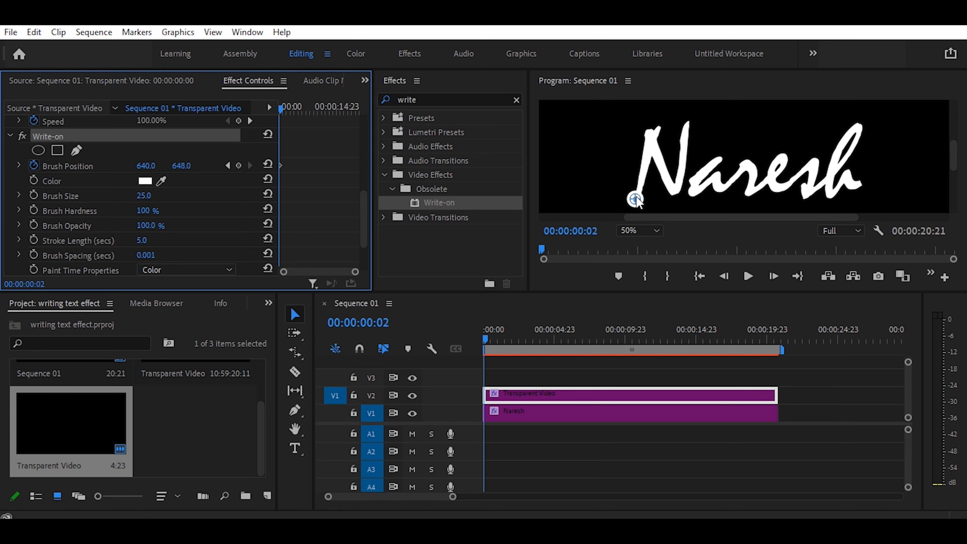
drag(640, 198, 640, 187)
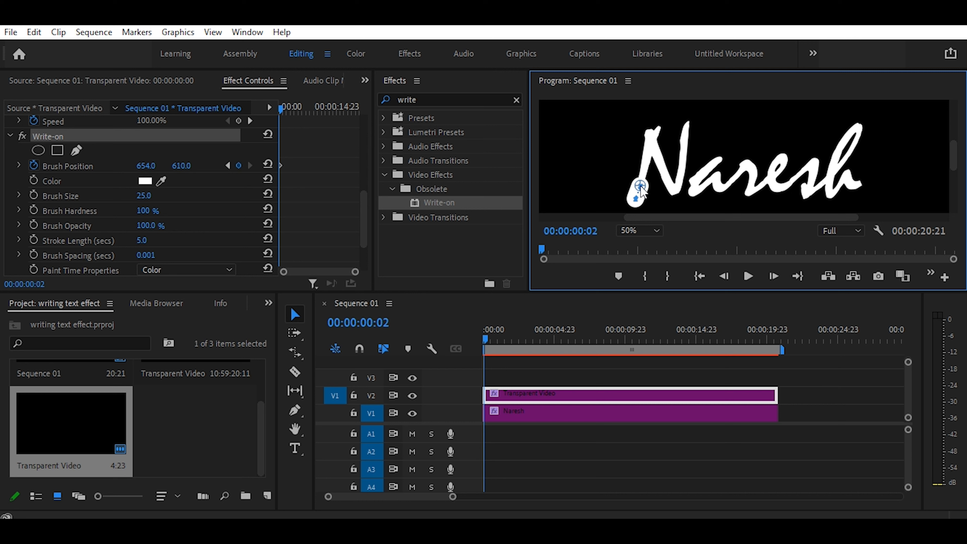
key(Right)
key(Right)
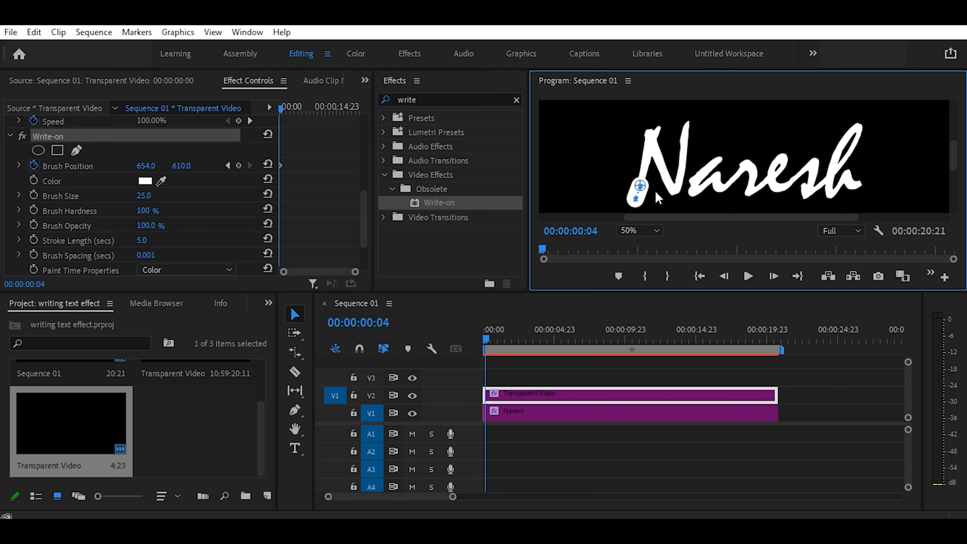
drag(643, 185, 643, 177)
Step: Keyframe the brush farther up the first letter's left stem, at about 672, 544 on frame 6 and 674, 510 on frame 8
key(Right)
key(Right)
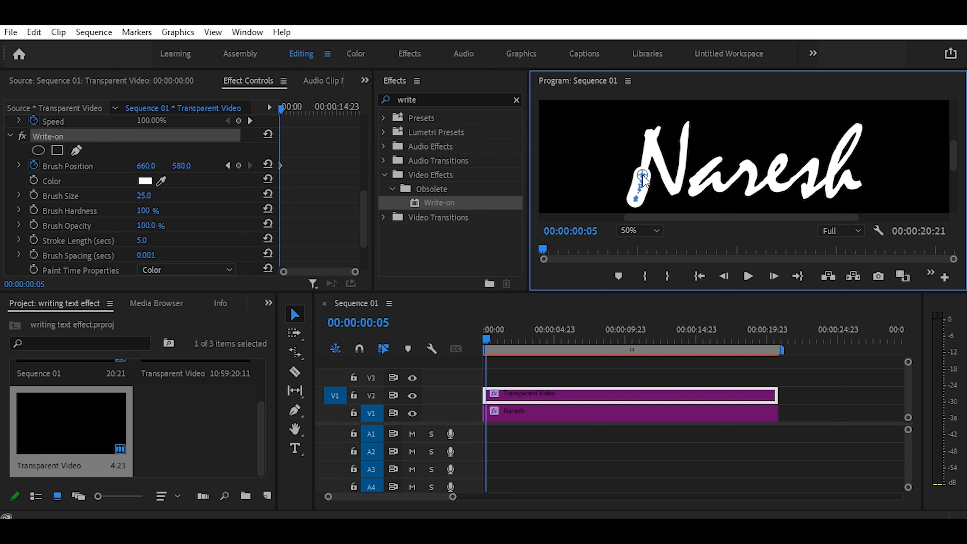
drag(647, 178, 644, 162)
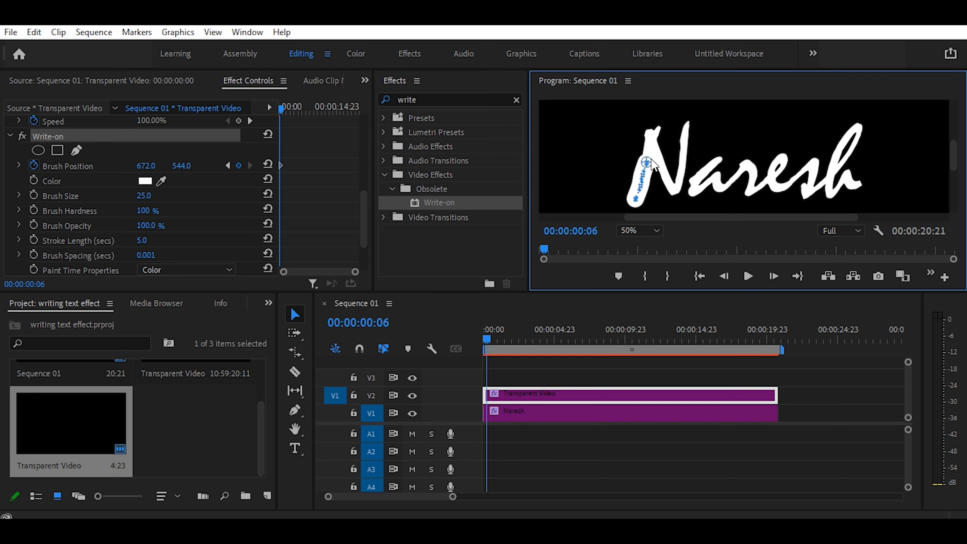
drag(651, 161, 646, 164)
key(Right)
key(Right)
drag(648, 161, 649, 151)
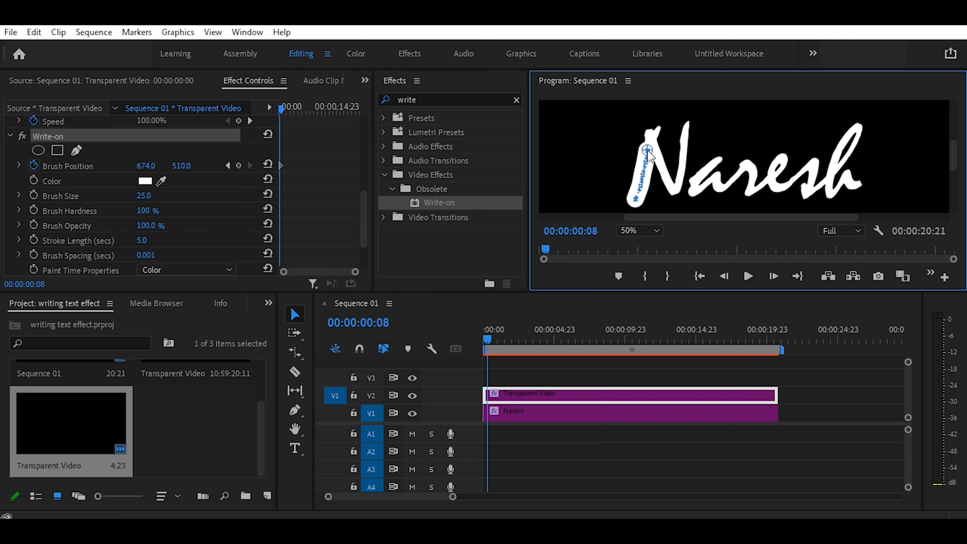
Step: Extend the brush path through 682, 478 to the top of the first letter's left stem, reaching 712, 444 at 00:00:00:14
key(Right)
key(Right)
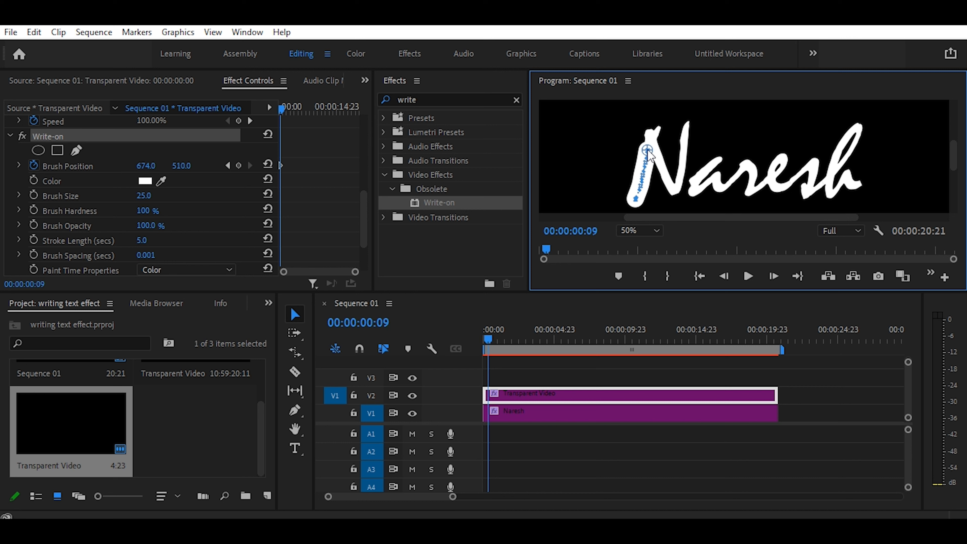
drag(647, 148, 651, 141)
key(Right)
key(Right)
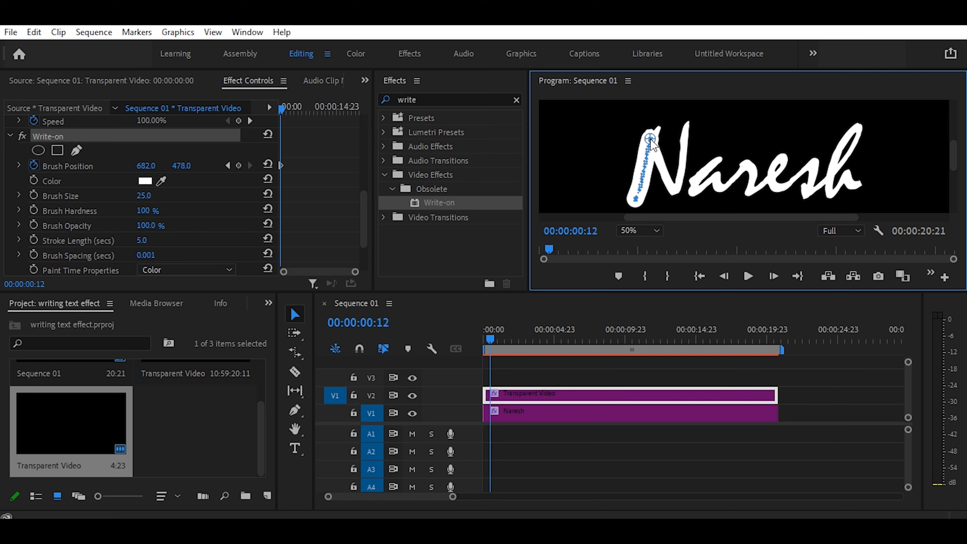
drag(652, 138, 658, 128)
key(Right)
key(Right)
drag(659, 134, 663, 135)
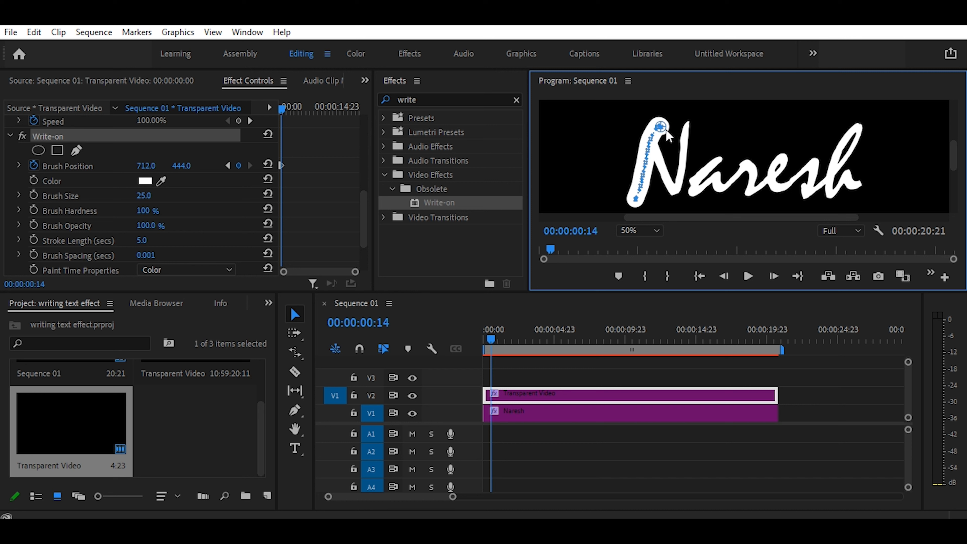
Step: Bring the brush down the first letter's diagonal, with keyframes at 700, 534 on 00:00:00:14 and 716, 578 on 00:00:00:16
drag(663, 132, 658, 160)
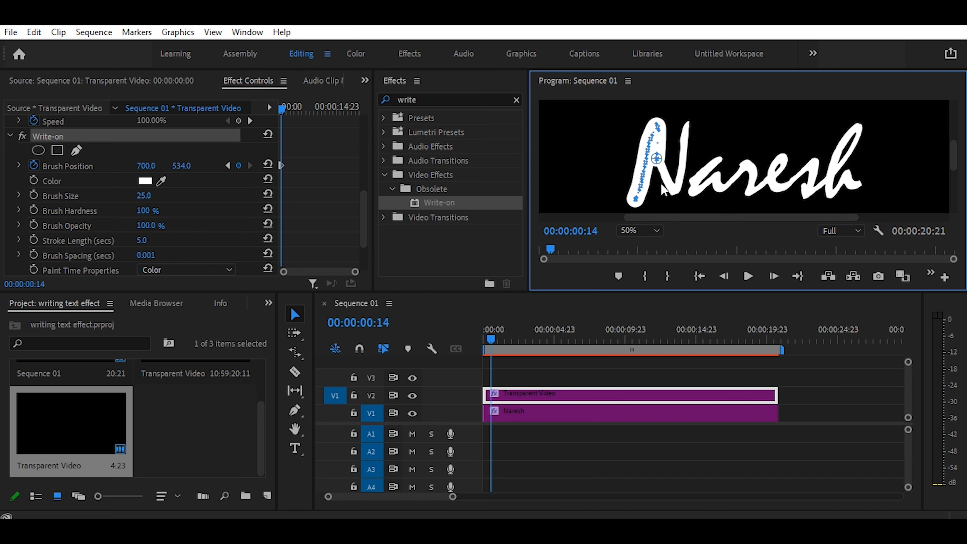
key(Right)
key(Right)
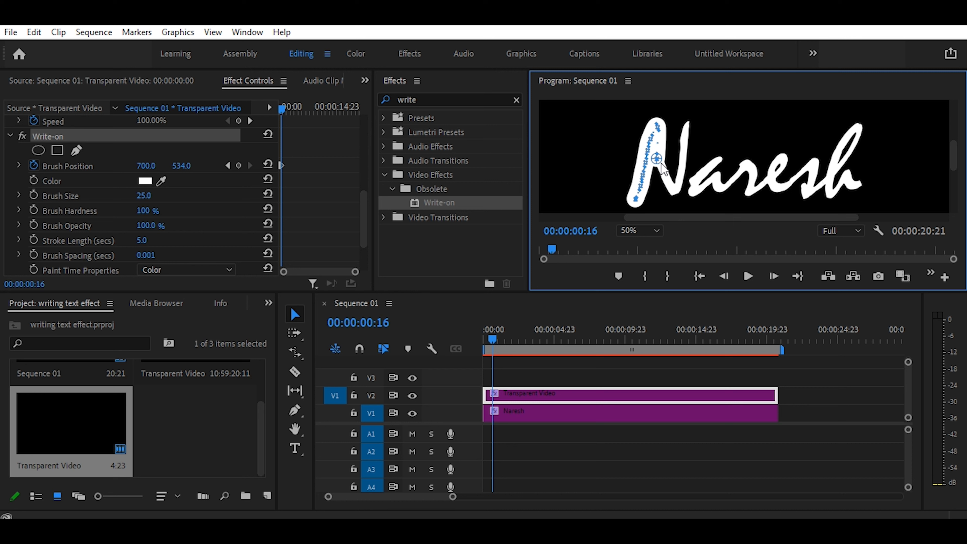
mouse_move(660, 163)
mouse_down()
mouse_move(669, 183)
mouse_move(663, 176)
mouse_up()
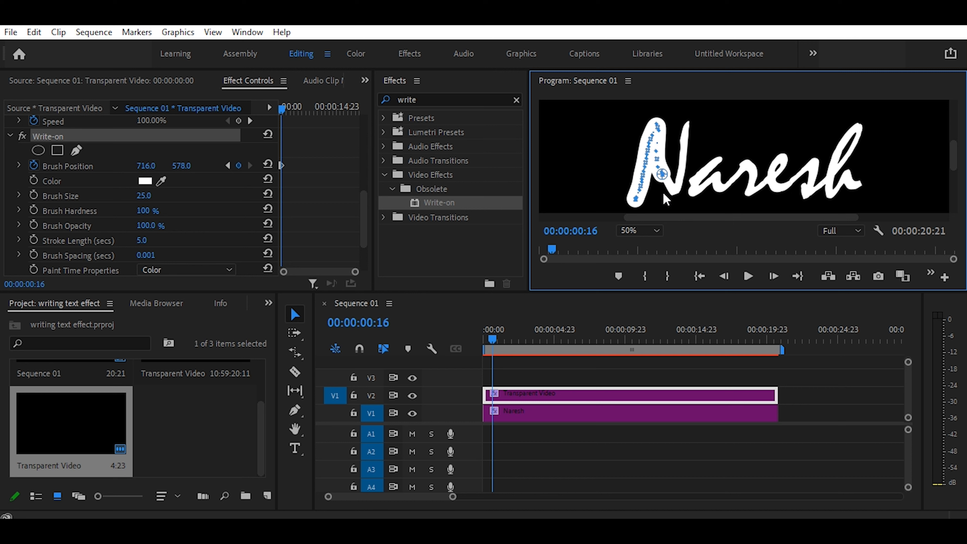
Step: Keyframe the brush around the foot of the first letter's diagonal, at 750, 622 on 00:00:00:21 and 764, 590 on 00:00:00:23
key(Right)
key(Right)
drag(667, 183, 676, 190)
key(Right)
key(Right)
key(Right)
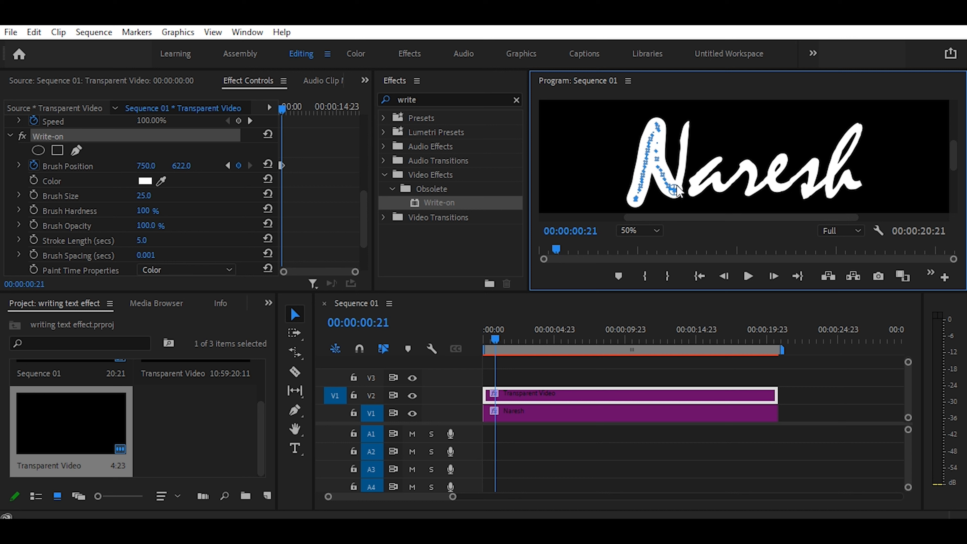
key(Right)
key(Right)
drag(677, 188, 681, 180)
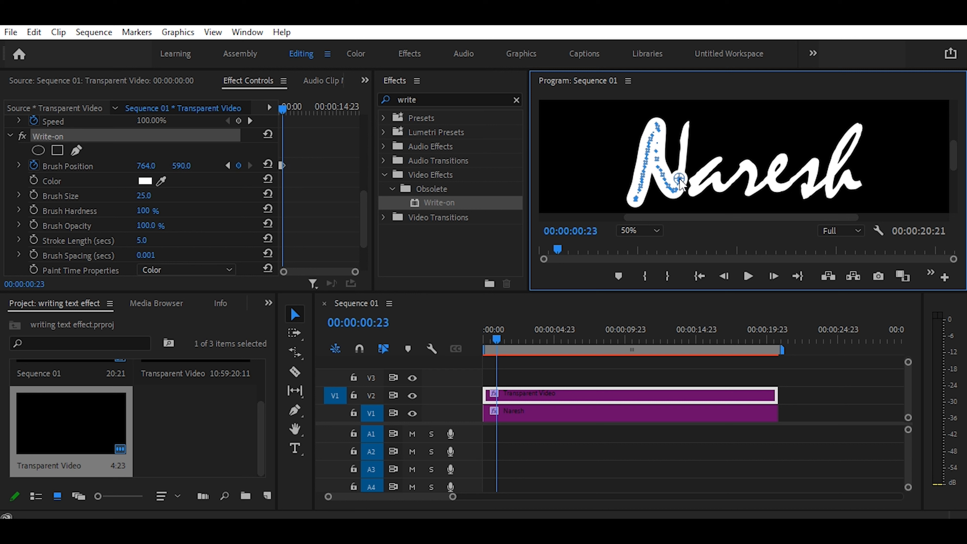
Step: Keyframe the brush up the first letter's right stem through 770, 510 to its upper tip at 790, 434 on 00:00:01:07
key(Right)
key(Right)
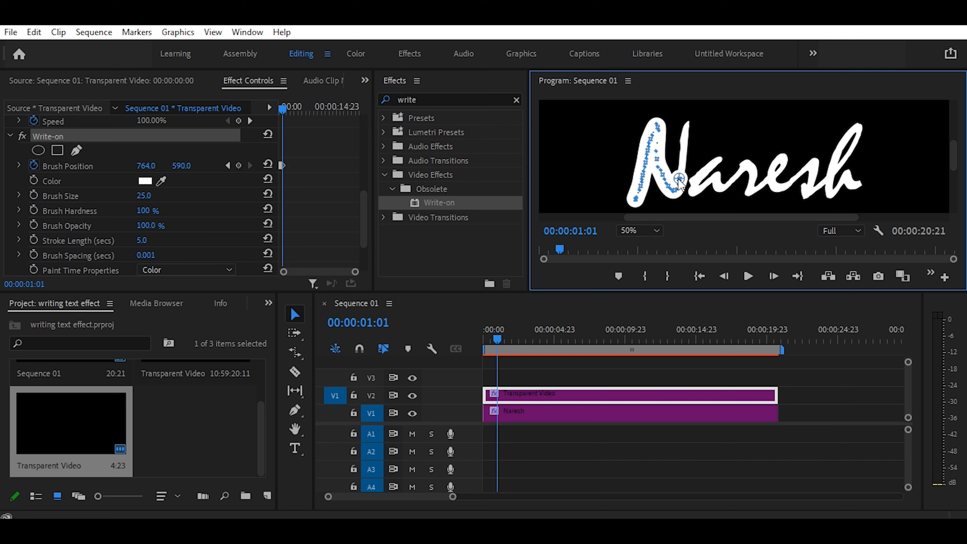
drag(681, 181, 682, 153)
key(Right)
key(Right)
key(Right)
key(Right)
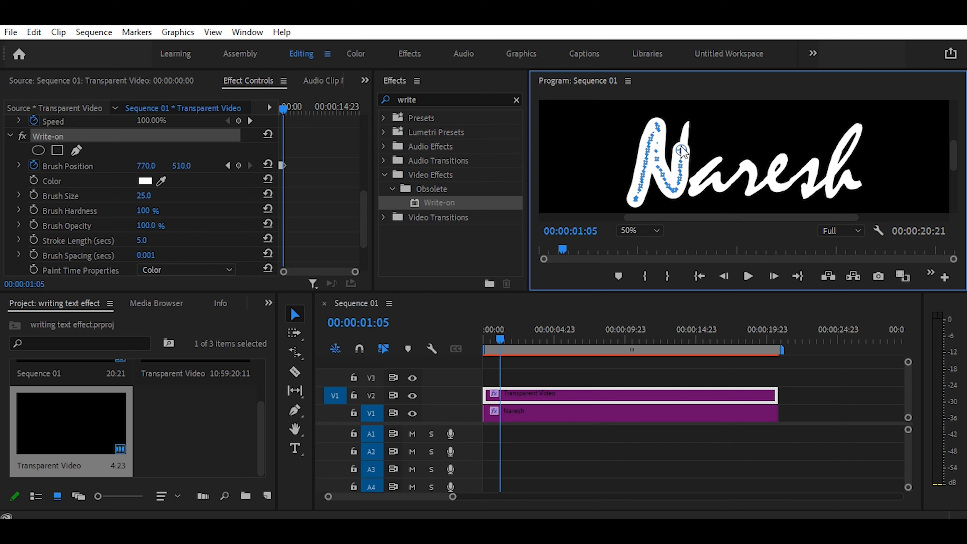
drag(682, 149, 685, 137)
key(Right)
key(Right)
drag(684, 134, 690, 123)
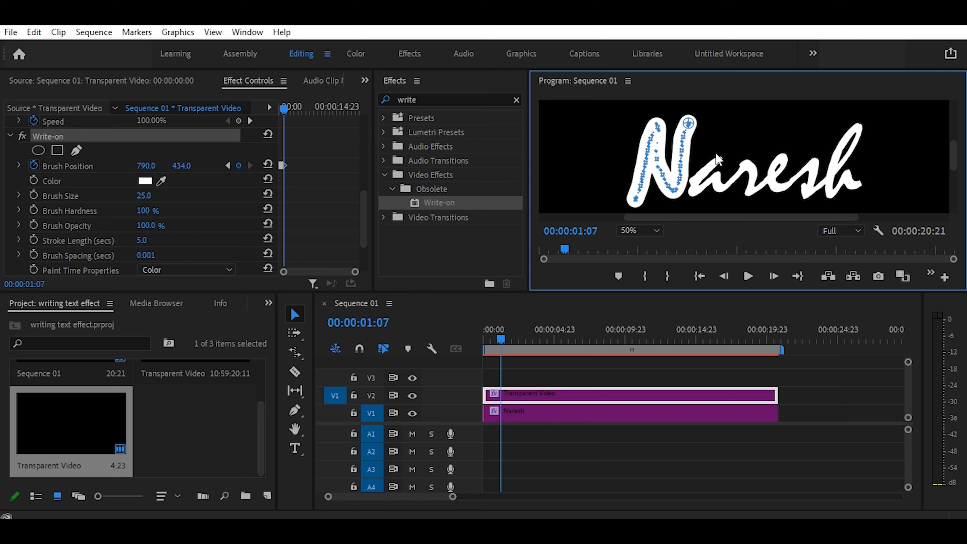
Step: Carry the brush onto the second letter, with keyframes at 874, 534 on 00:00:01:09 and 830, 578 on 00:00:01:11
key(Right)
key(Right)
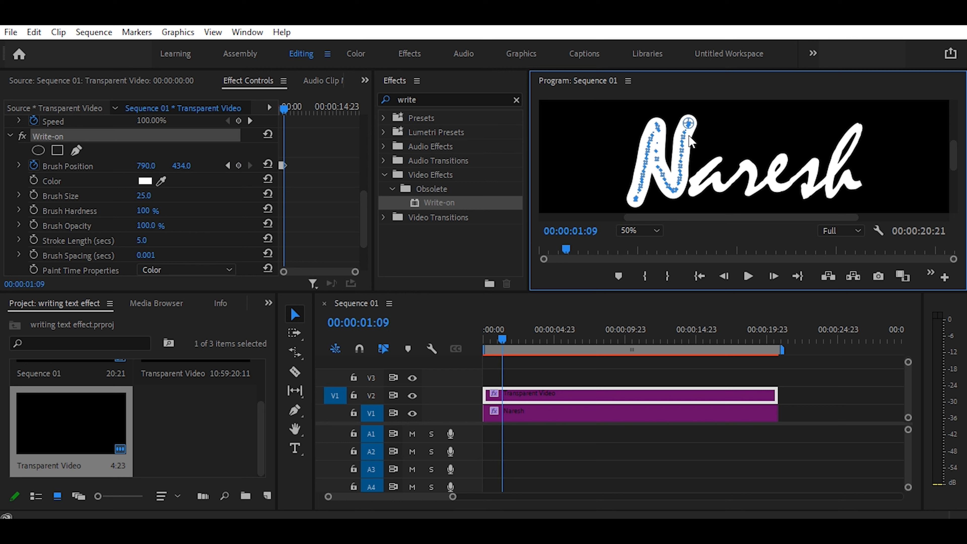
drag(692, 132, 719, 159)
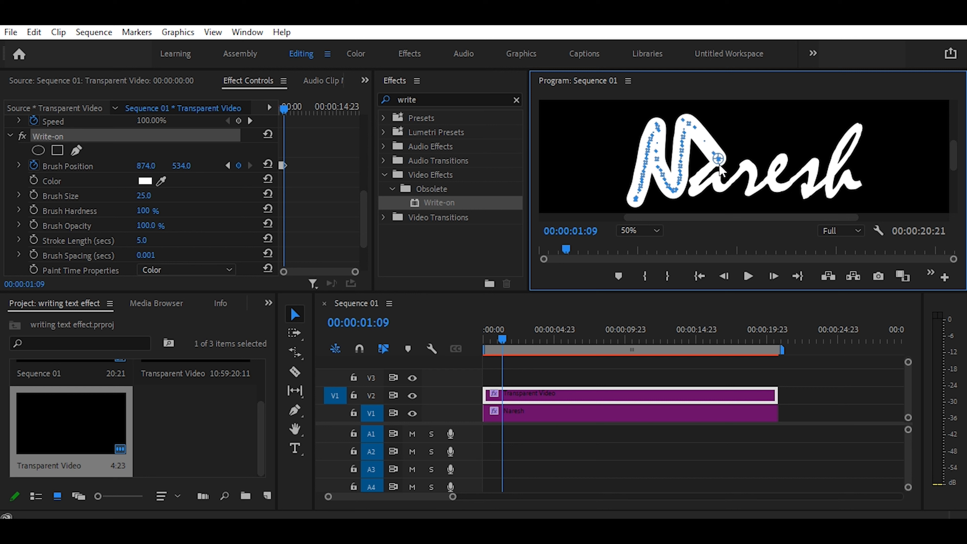
key(Right)
key(Right)
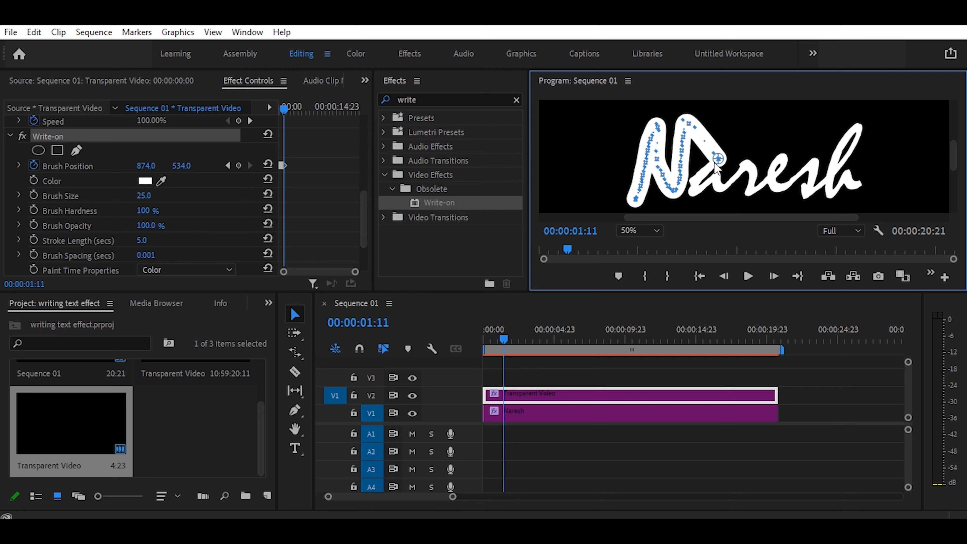
drag(715, 164, 705, 181)
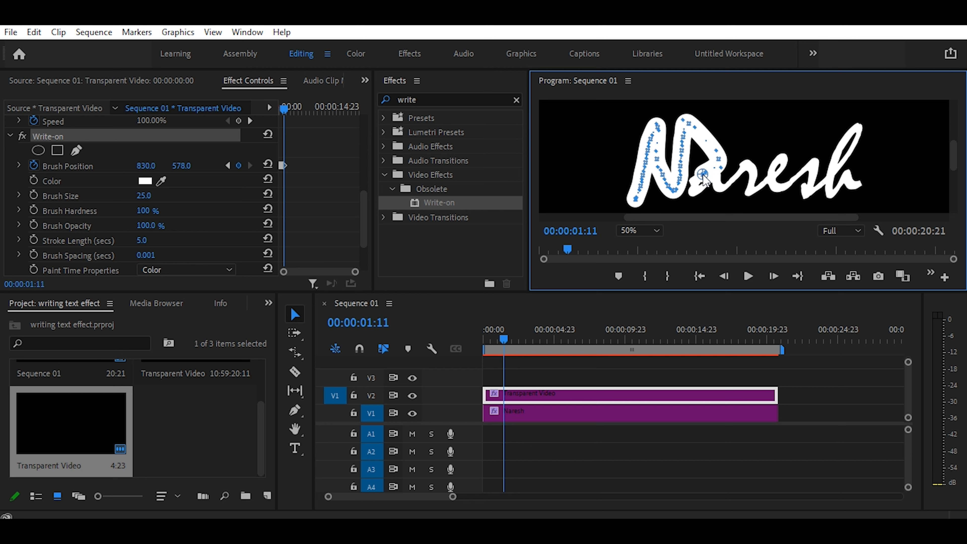
Step: Keyframe the brush around the second letter's lower left curve, at 808, 600 on 00:00:01:13 and reaching 838, 606 by 00:00:01:17
key(Right)
key(Right)
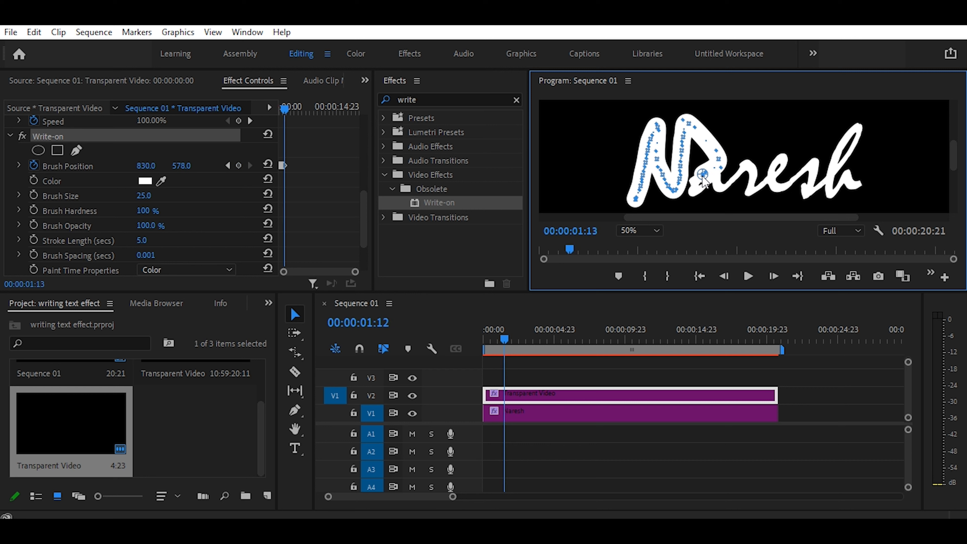
drag(697, 182, 697, 183)
key(Right)
key(Right)
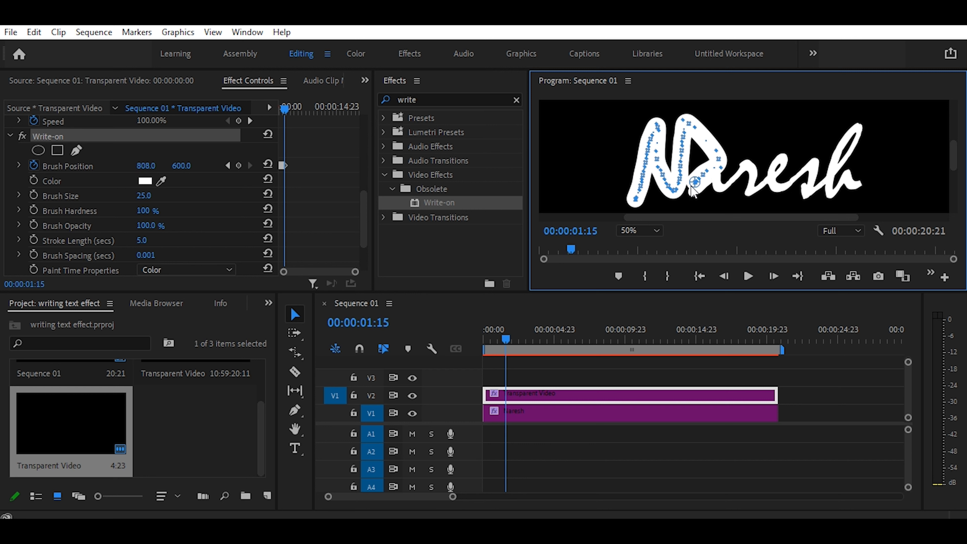
mouse_move(697, 187)
mouse_down()
mouse_move(716, 179)
mouse_move(706, 186)
mouse_up()
key(Right)
key(Right)
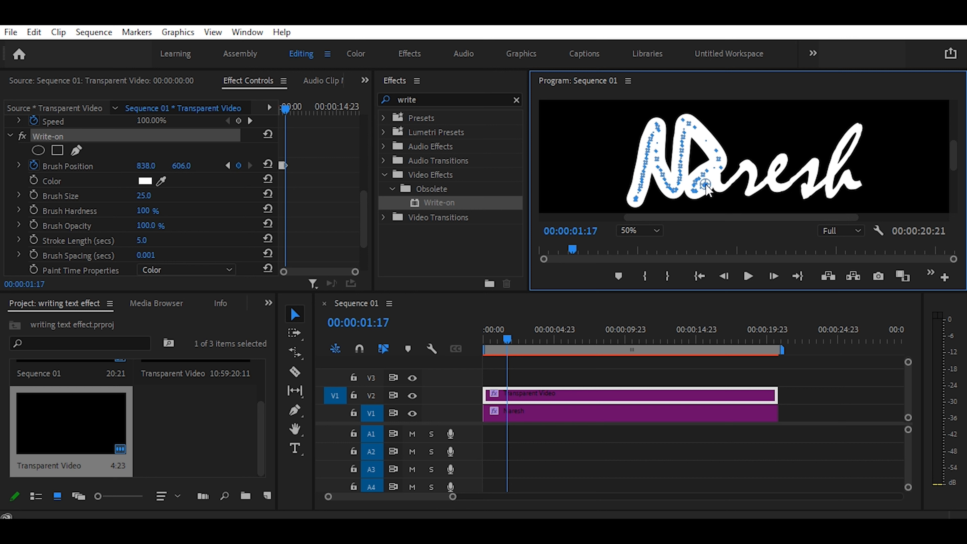
Step: Trace the brush through the second and third letters to the top of the fourth, reaching 1062, 534 by 00:00:02:20
key(Right)
mouse_move(708, 184)
mouse_down()
mouse_move(718, 174)
mouse_move(749, 196)
mouse_up()
key(Right)
key(Right)
key(shift+Right)
key(shift+Right)
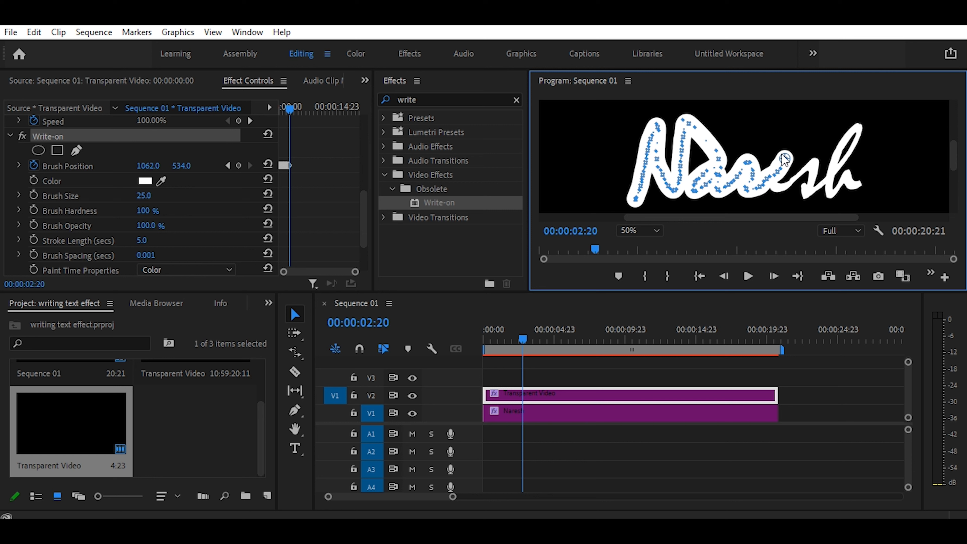
Step: Keyframe the brush over the remaining letters, finishing at the last letter's end at 1284, 594 by 00:00:04:12
drag(783, 157, 782, 156)
key(Right)
key(Right)
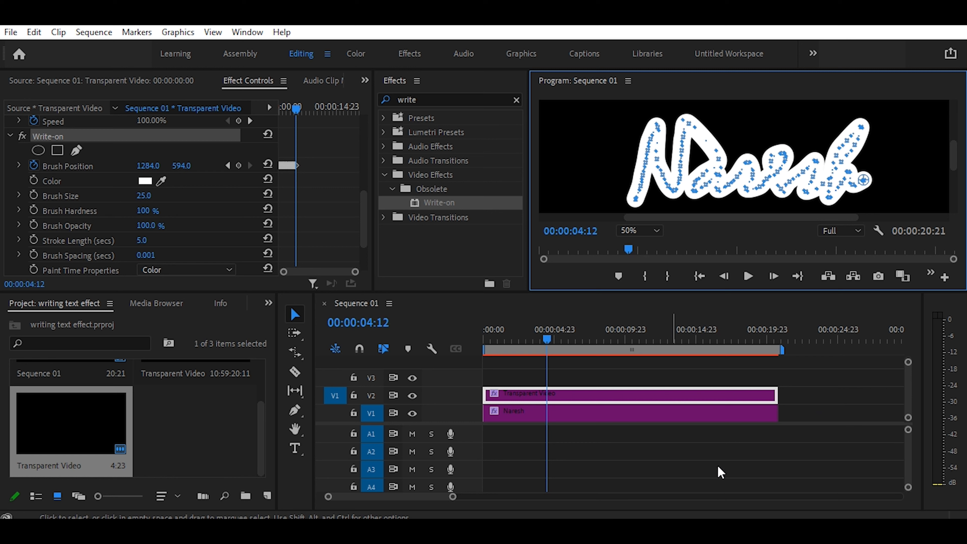
Step: Play the sequence from the start and scrub through it to check the brush animation over the title
drag(546, 337, 476, 372)
key(space)
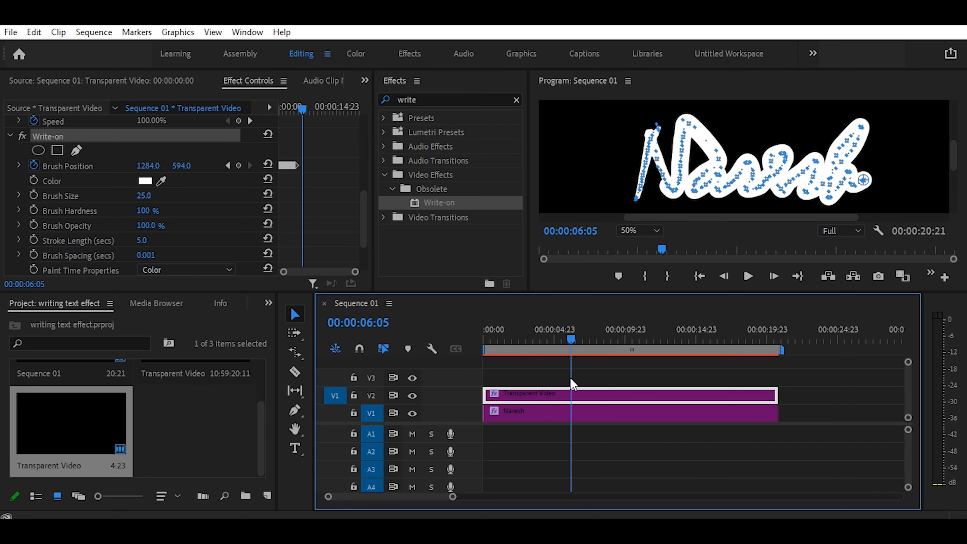
drag(570, 378, 561, 343)
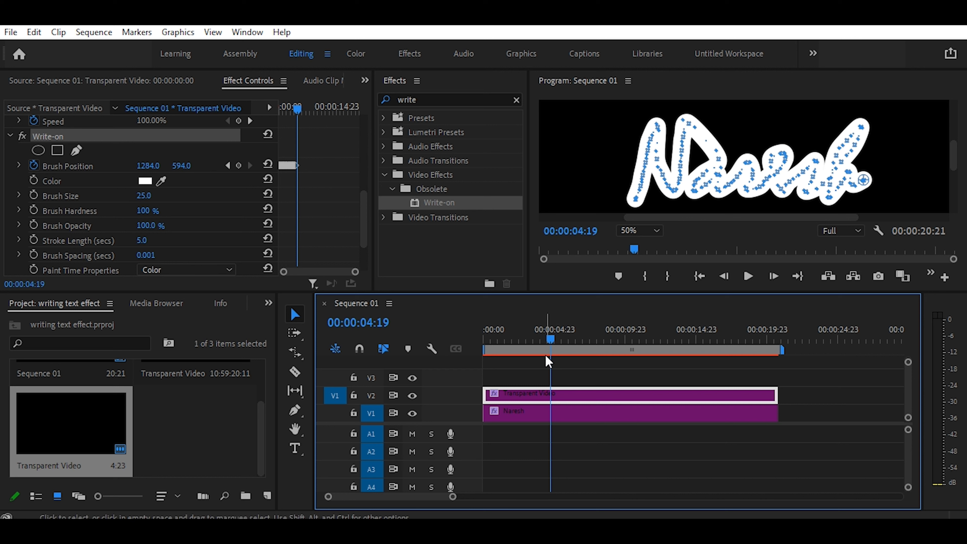
drag(552, 337, 556, 364)
Step: Search the effects for "track" and apply Track Matte Key to the title clip on V1
double_click(434, 101)
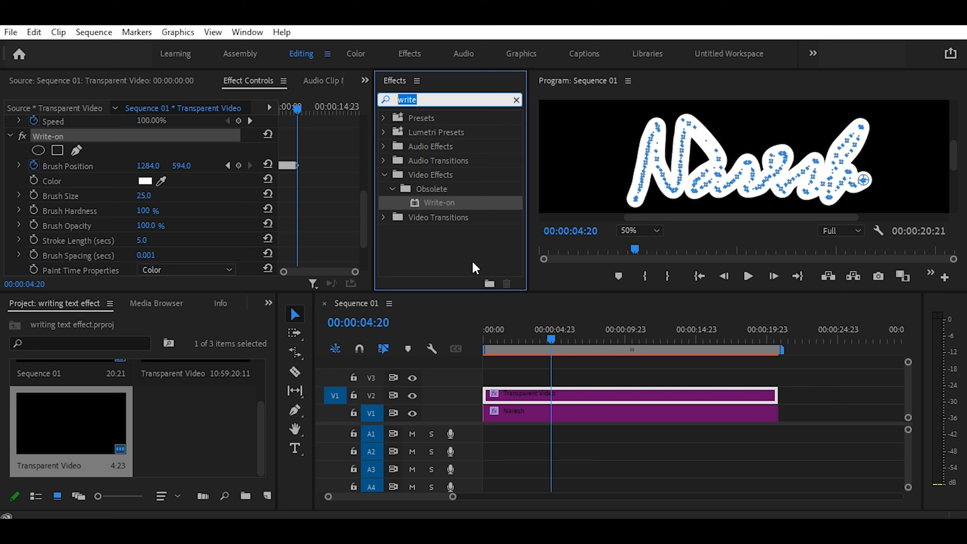
text(tra)
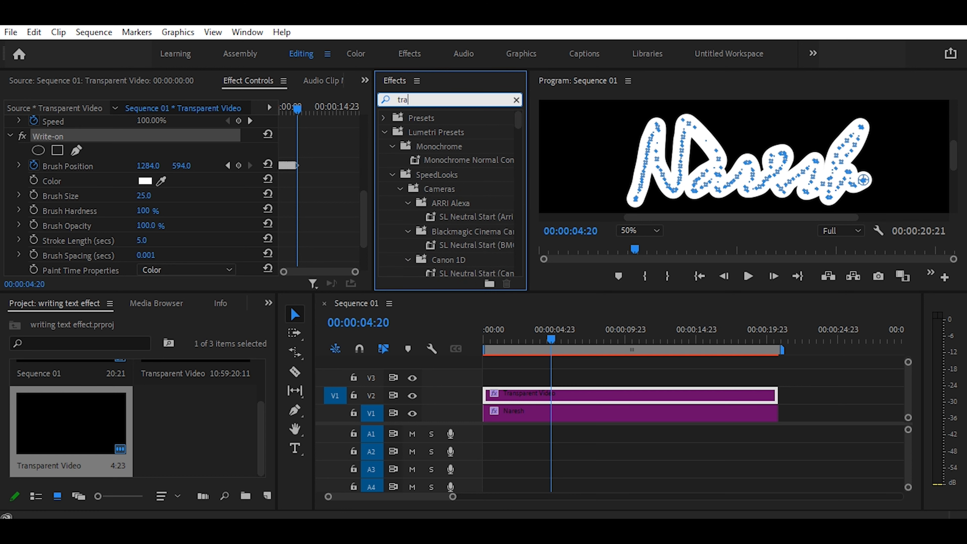
text(ck)
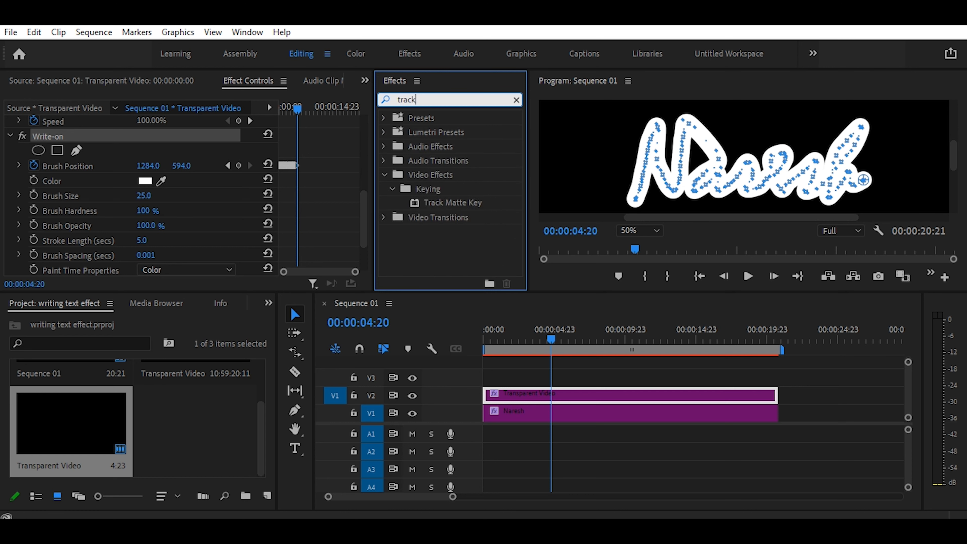
click(456, 204)
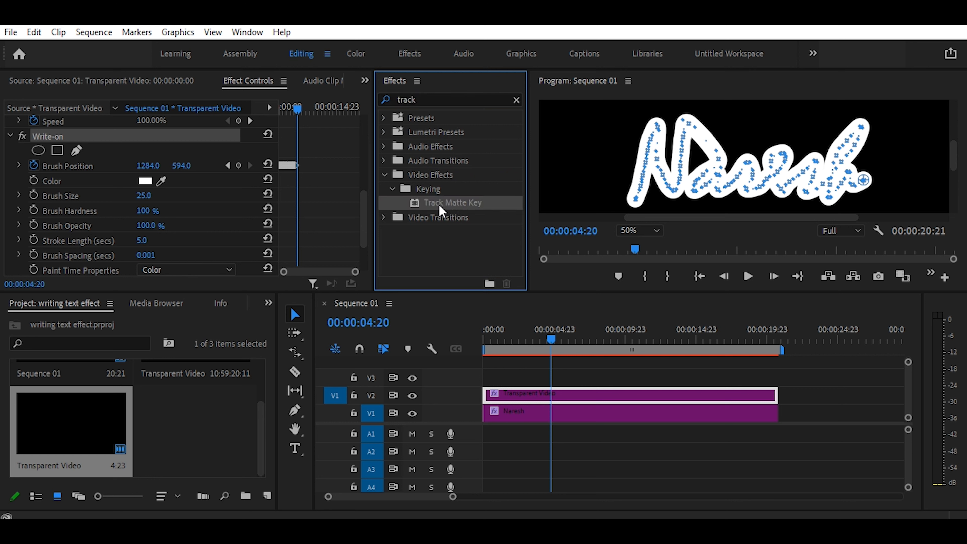
drag(446, 208, 563, 415)
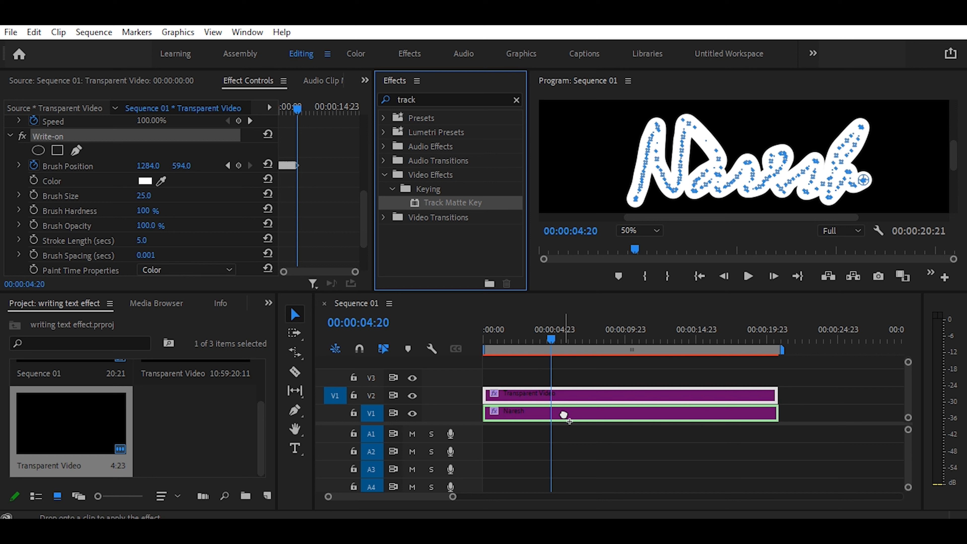
drag(564, 414, 565, 416)
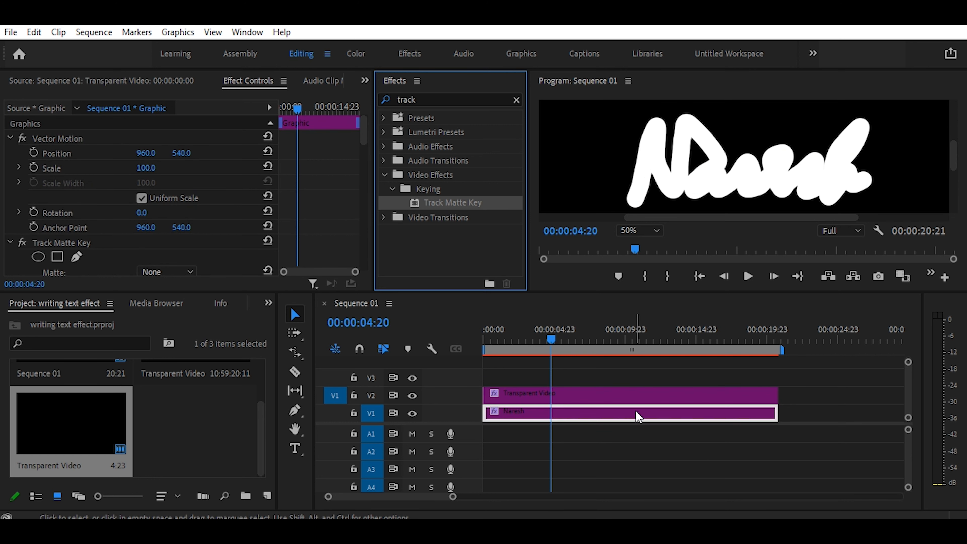
drag(367, 128, 379, 104)
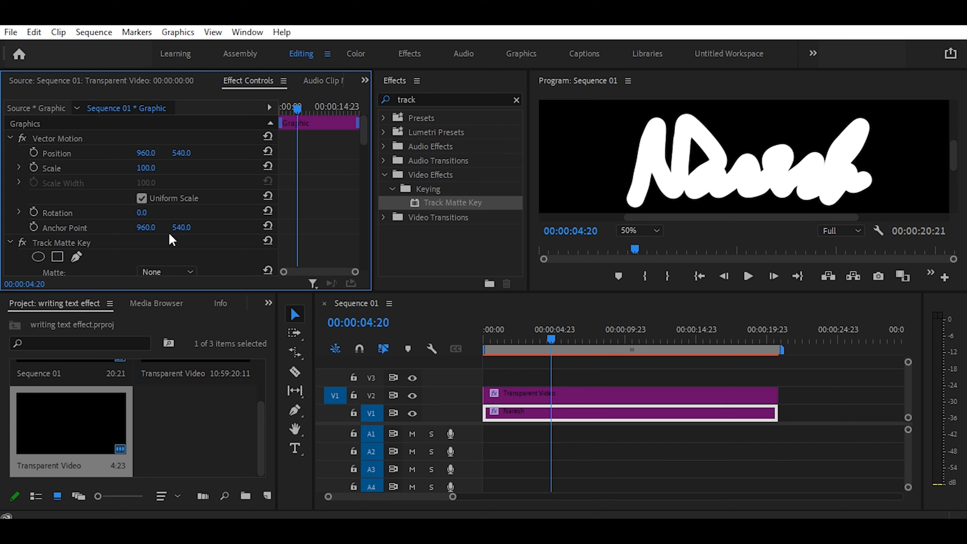
Step: Set the title's Track Matte Key matte to Video 2, keeping Matte Alpha compositing
drag(361, 133, 365, 155)
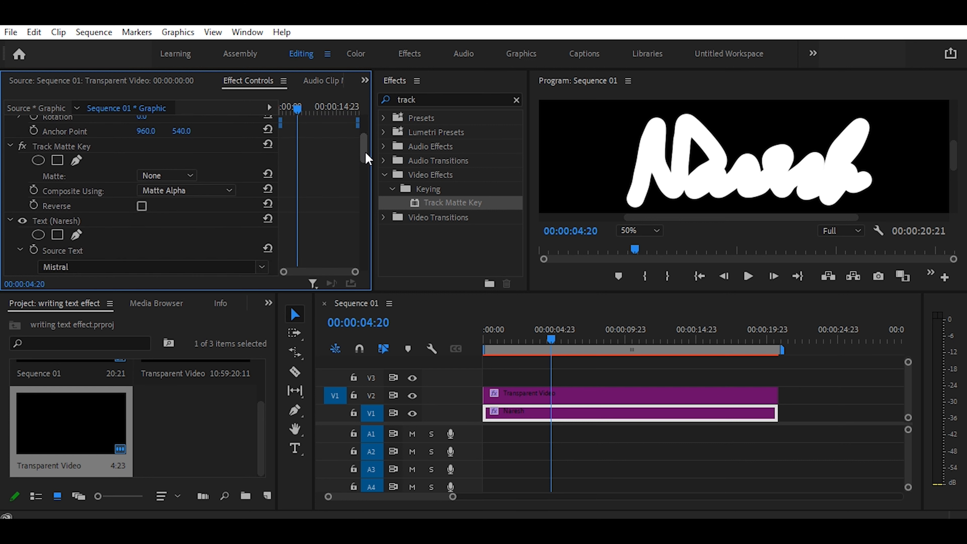
click(229, 190)
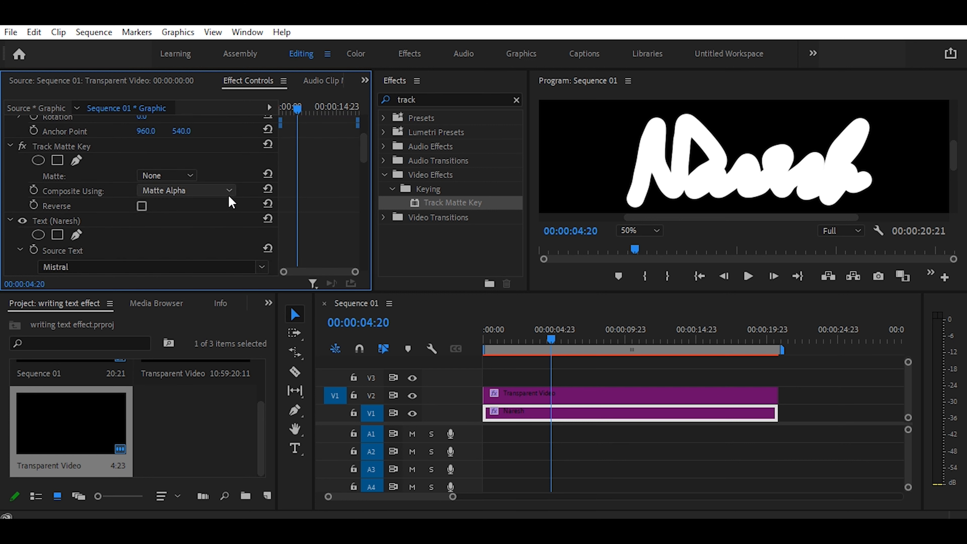
click(232, 189)
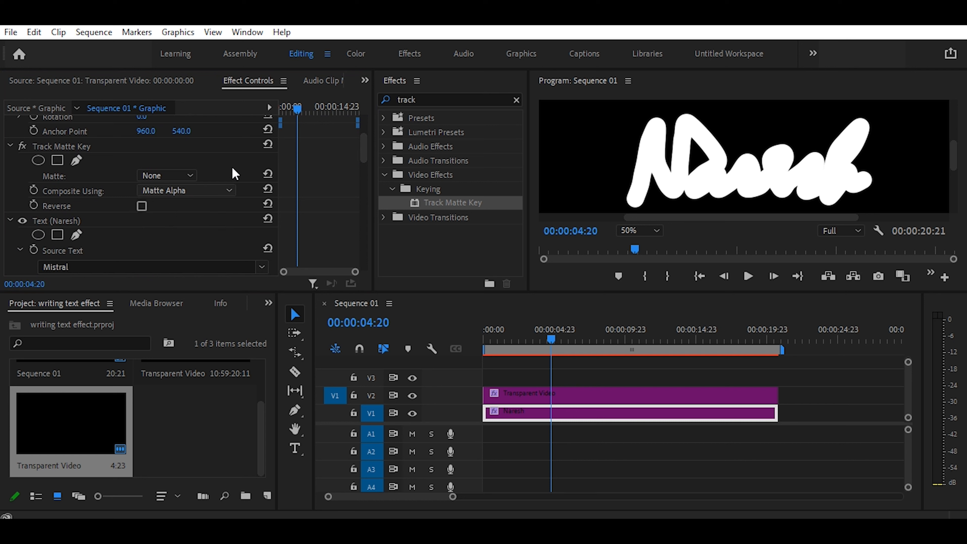
click(191, 176)
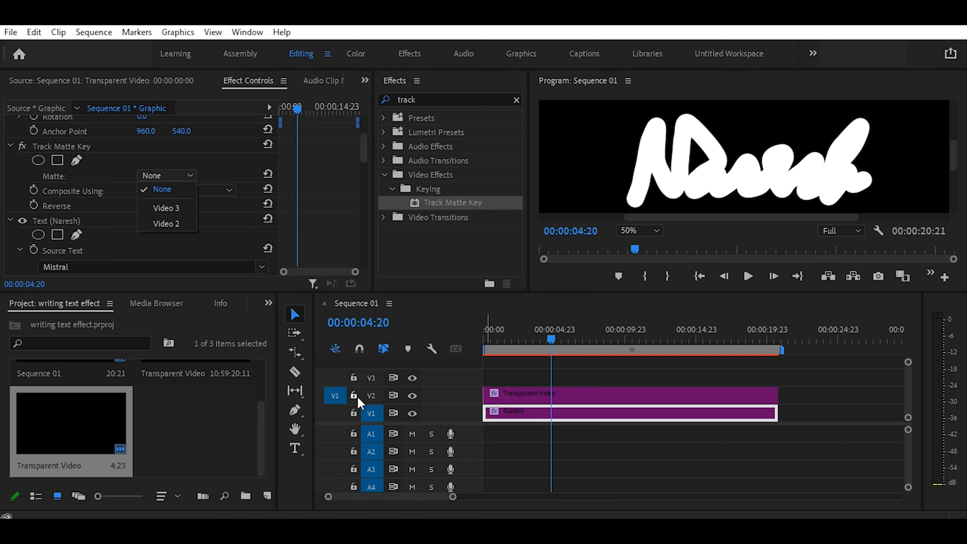
click(167, 224)
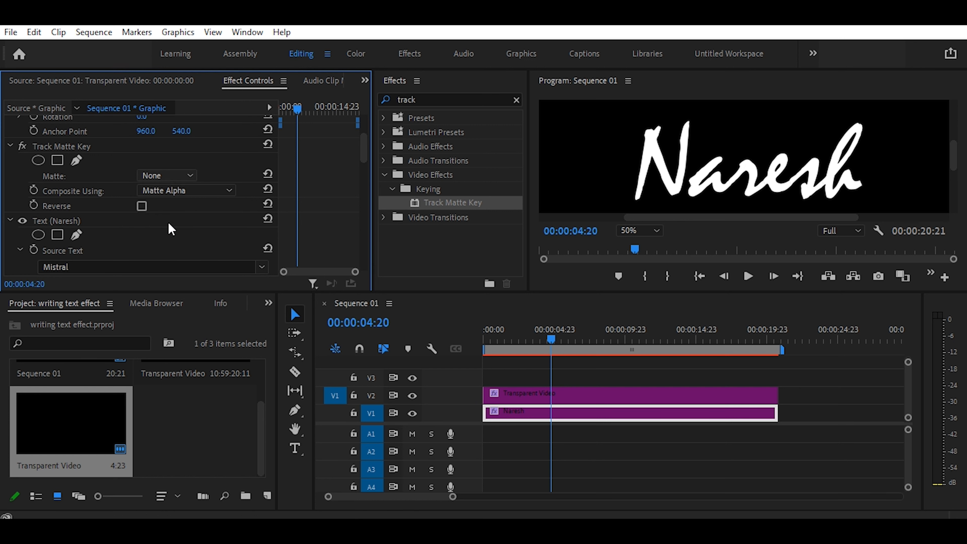
Step: Play the sequence from the start and scrub back around the end of the brush animation to check the matted title reveal
drag(555, 343, 481, 354)
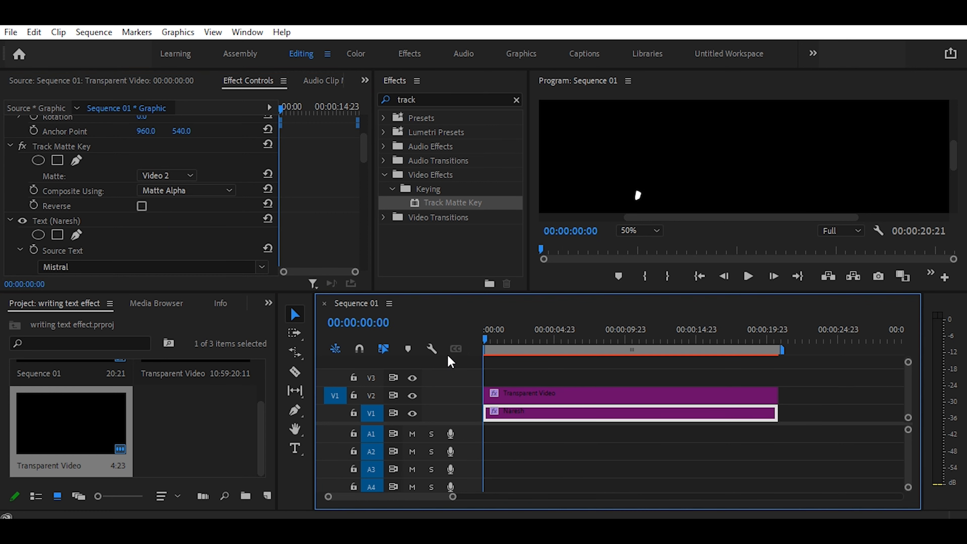
key(space)
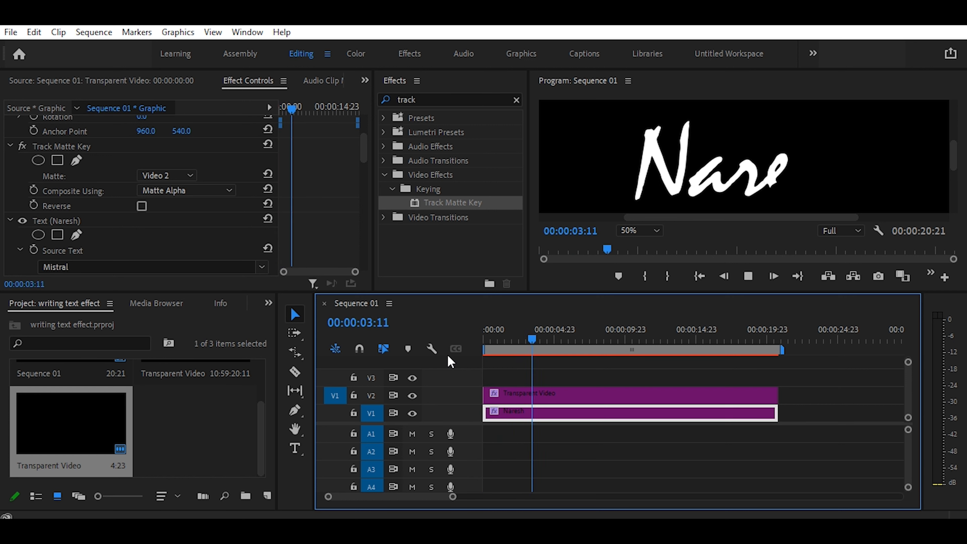
key(space)
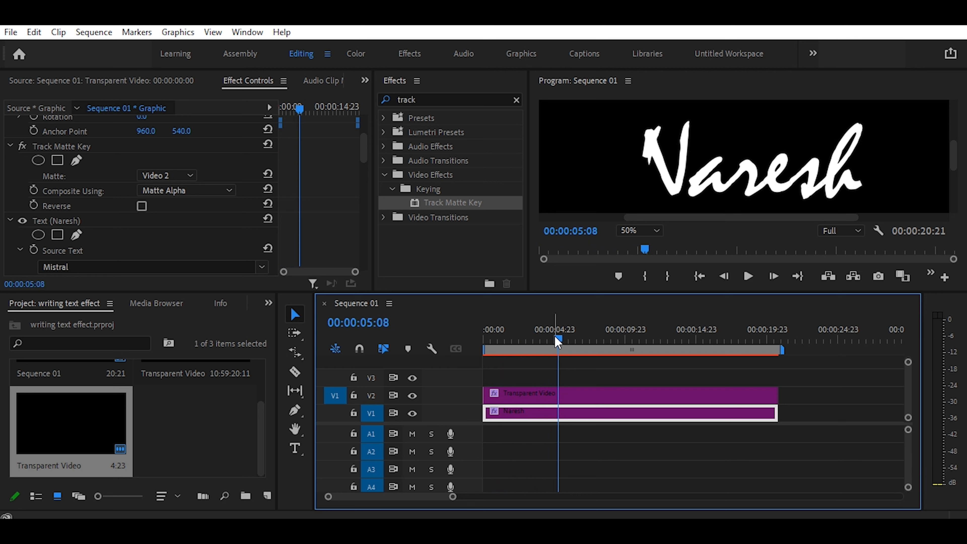
drag(558, 339, 546, 341)
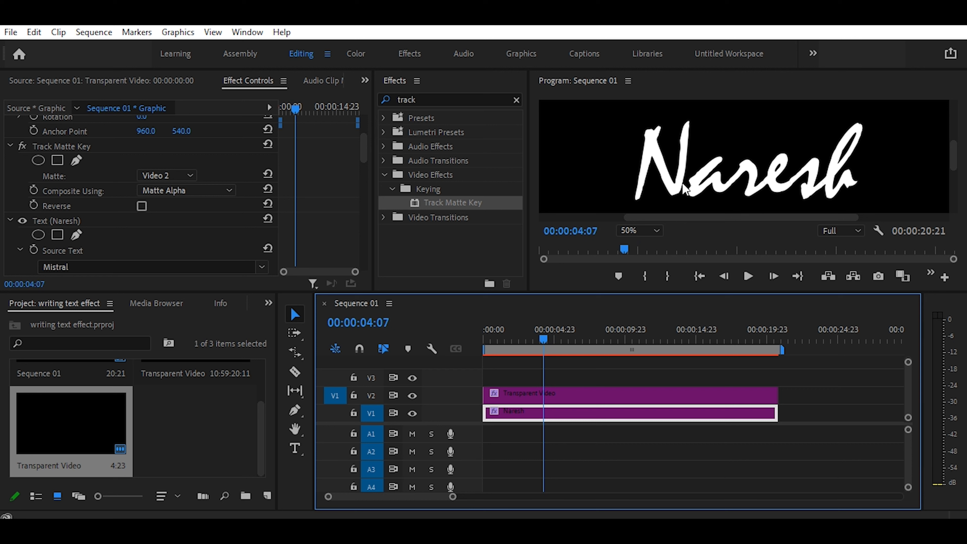
Step: Replay the handwriting reveal from the start to 00:00:04:15, and set the program preview zoom to Fit
drag(543, 339, 468, 337)
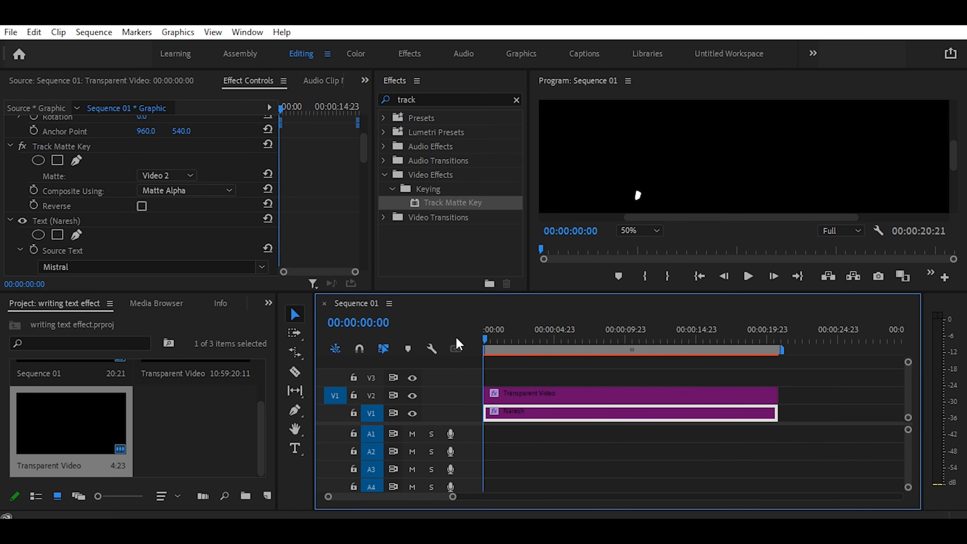
key(space)
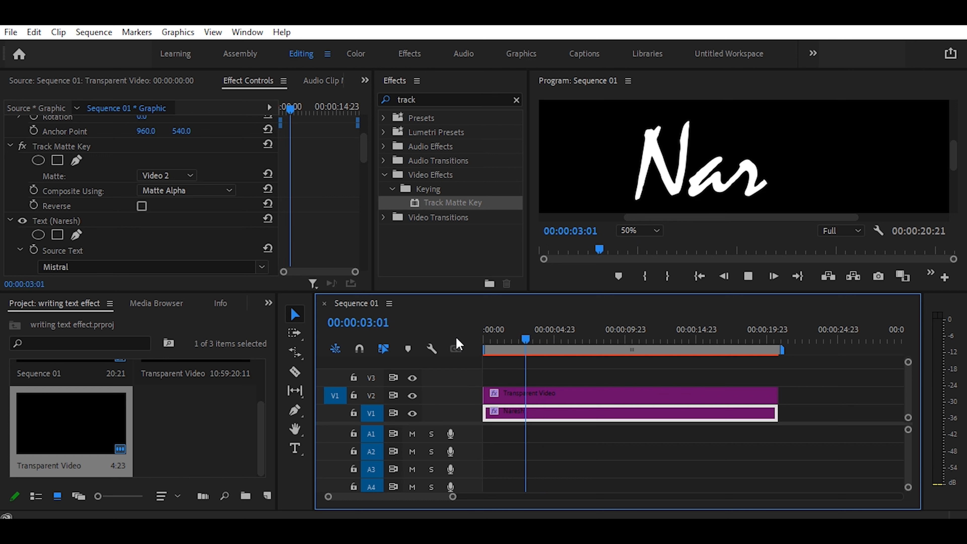
key(space)
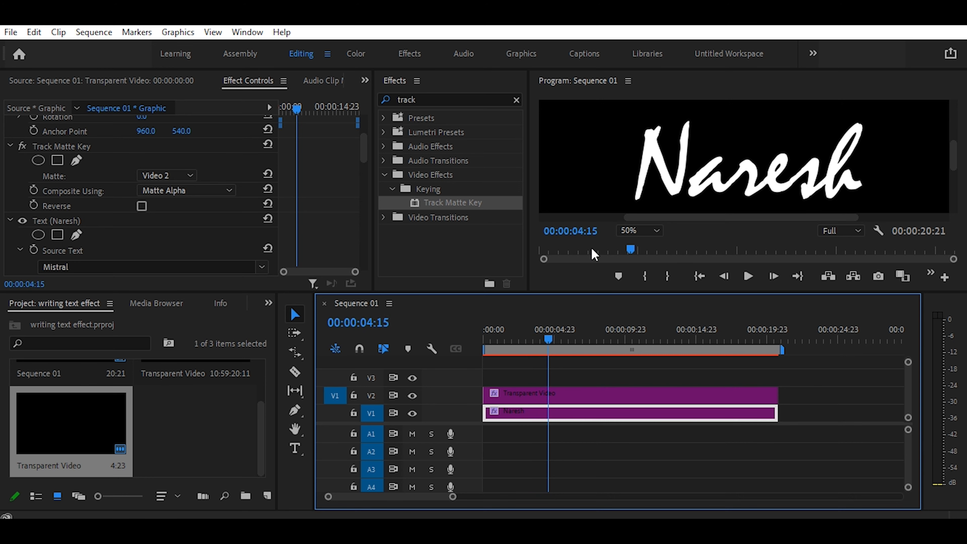
click(657, 231)
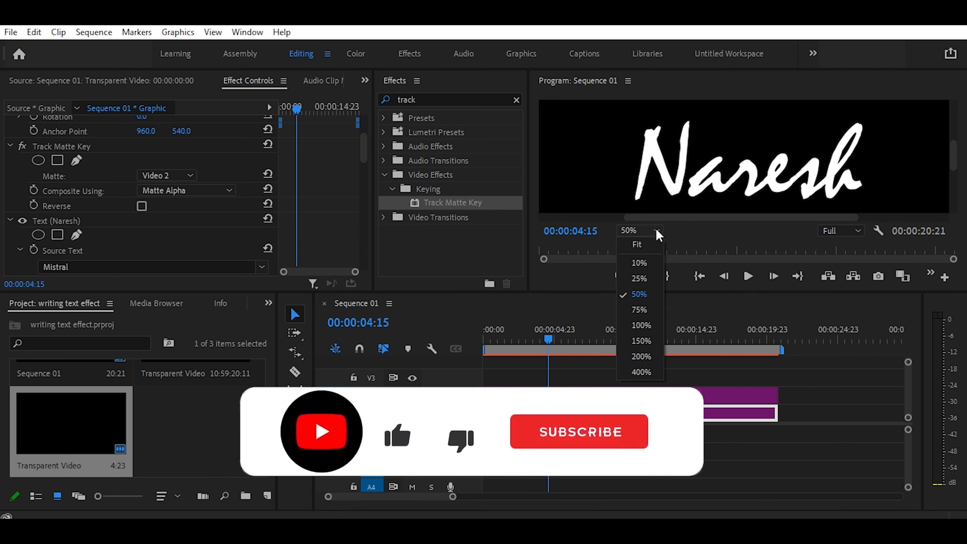
click(643, 245)
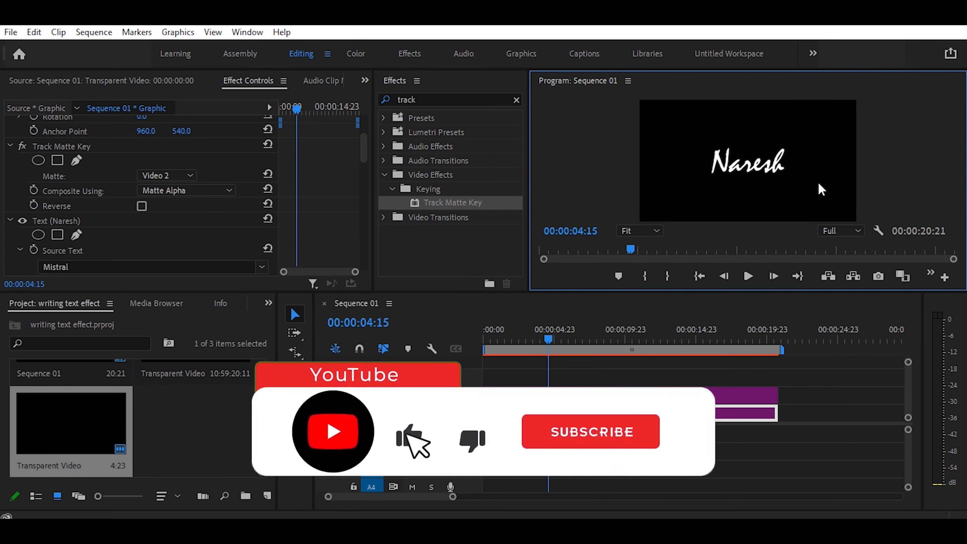